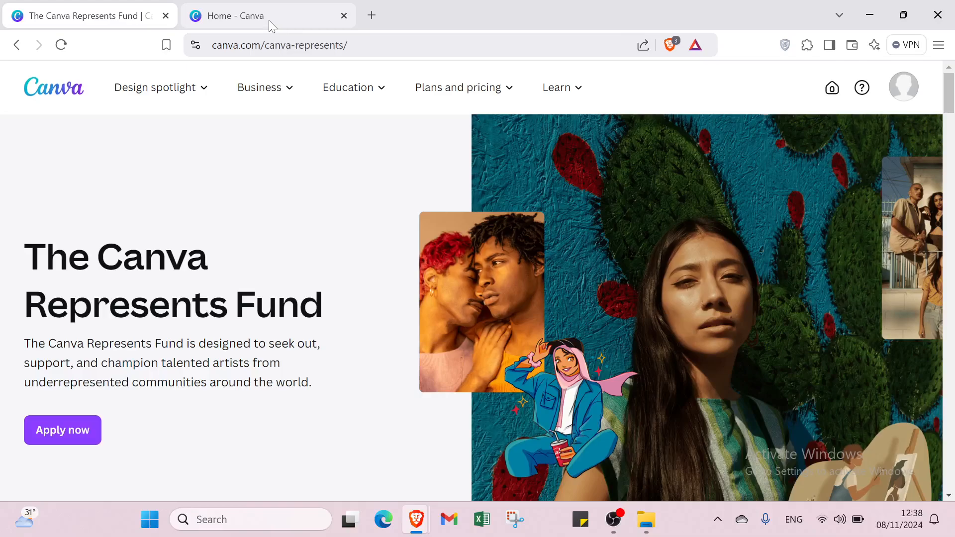
Review the Canva Represents Fund page, from its introduction and application criteria through to the artist collections.
{"action": "scroll", "coordinate": [403, 329], "scroll_direction": "down", "scroll_amount": 3}
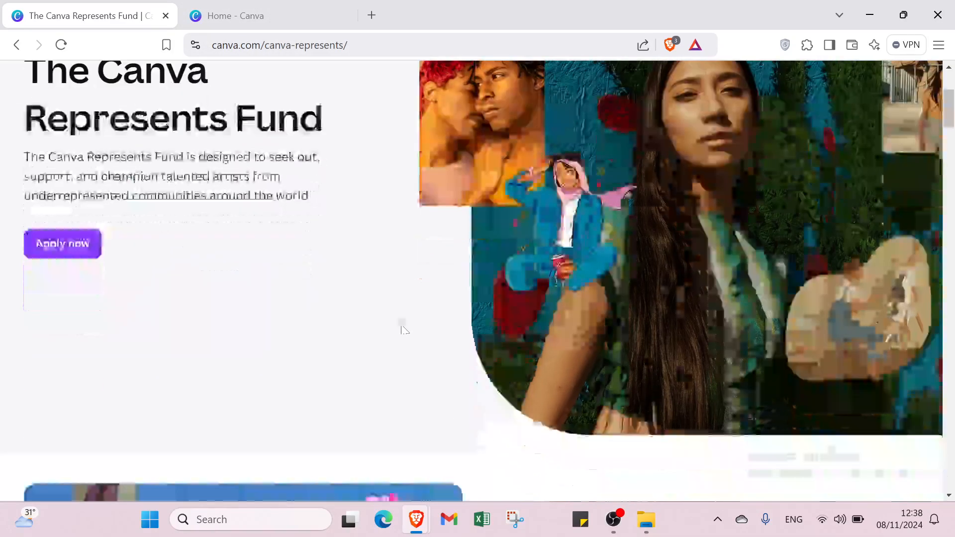
{"action": "scroll", "coordinate": [402, 328], "scroll_direction": "down", "scroll_amount": 3}
{"action": "scroll", "coordinate": [400, 320], "scroll_direction": "up", "scroll_amount": 6}
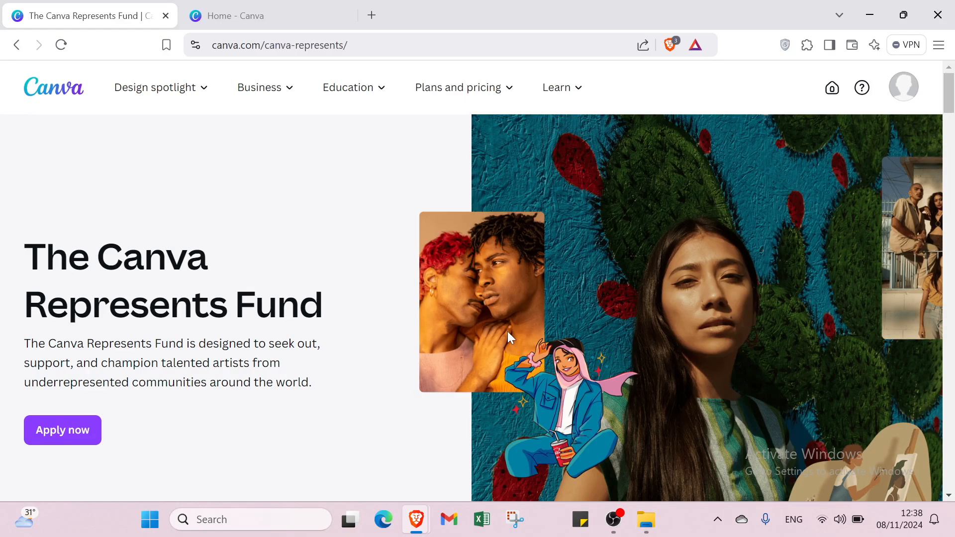
{"action": "scroll", "coordinate": [489, 290], "scroll_direction": "down", "scroll_amount": 5}
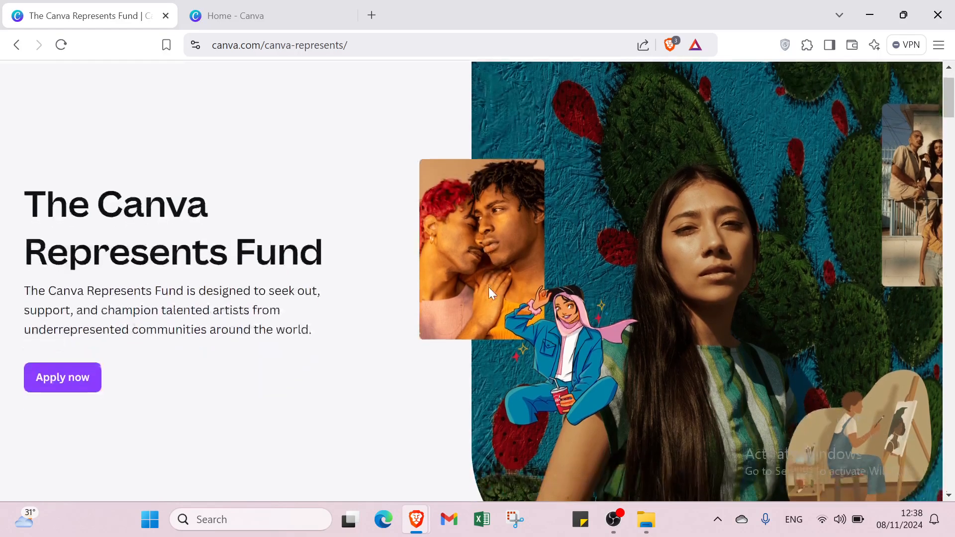
{"action": "scroll", "coordinate": [487, 288], "scroll_direction": "down", "scroll_amount": 6}
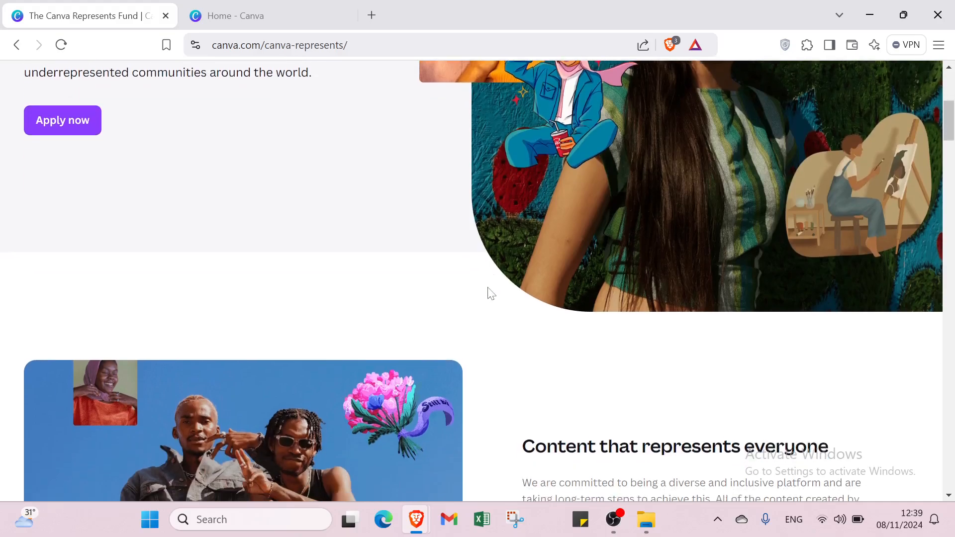
{"action": "scroll", "coordinate": [490, 294], "scroll_direction": "down", "scroll_amount": 6}
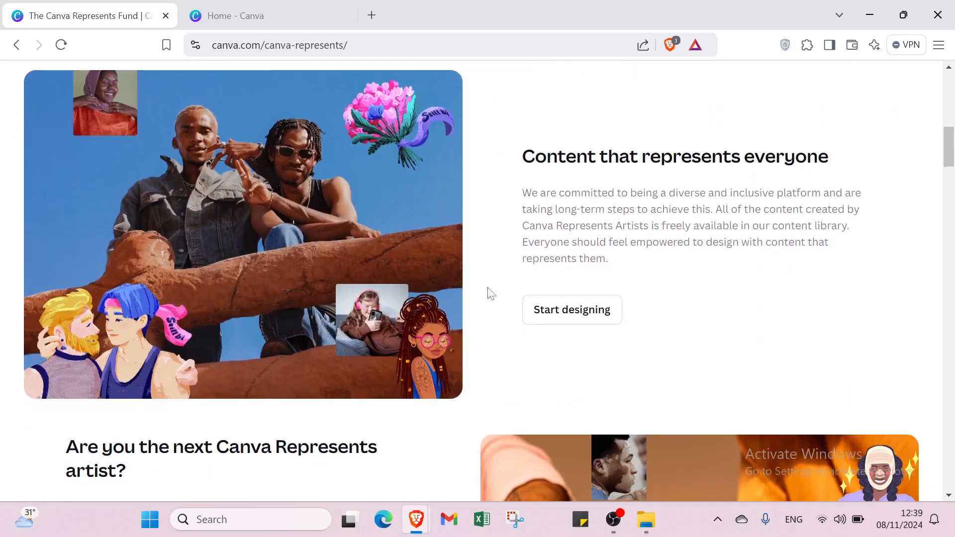
{"action": "scroll", "coordinate": [488, 288], "scroll_direction": "down", "scroll_amount": 5}
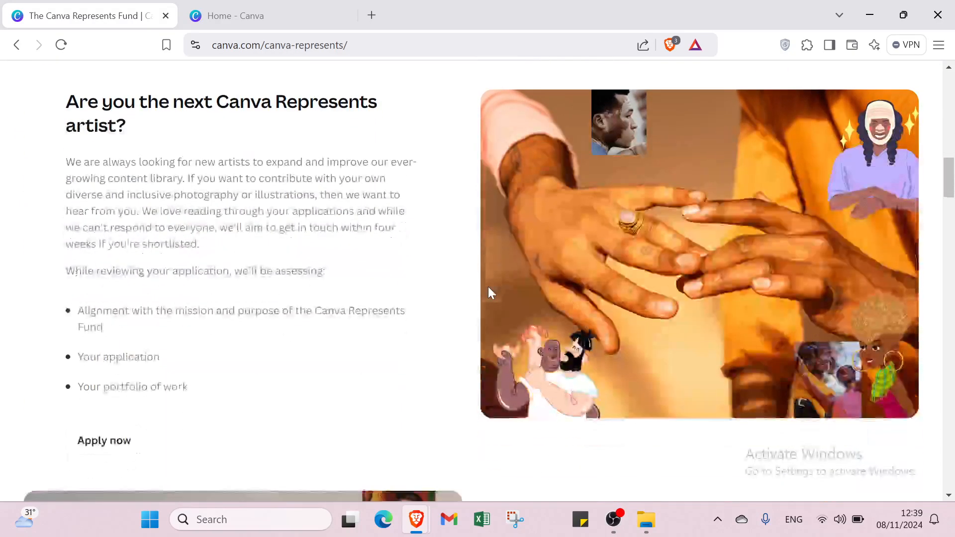
{"action": "scroll", "coordinate": [492, 293], "scroll_direction": "down", "scroll_amount": 5}
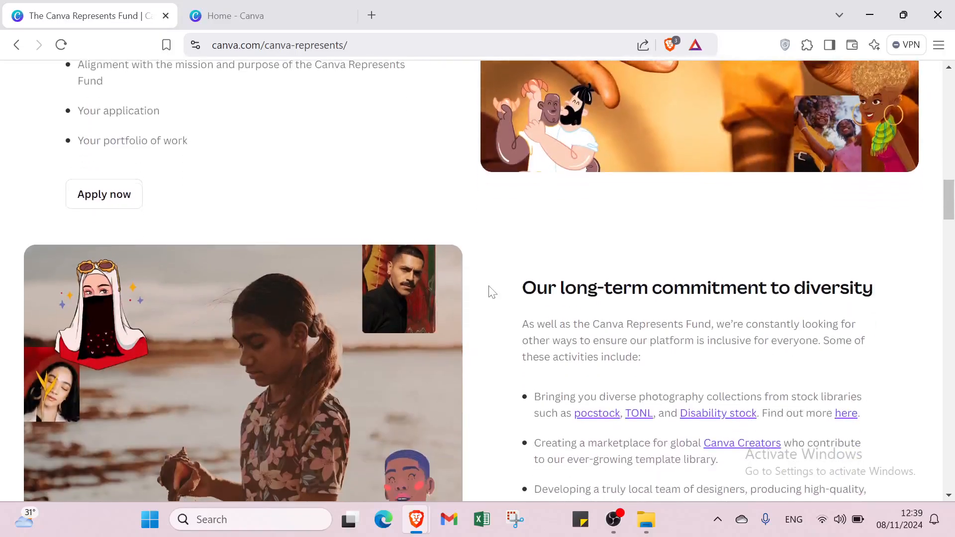
{"action": "scroll", "coordinate": [492, 293], "scroll_direction": "down", "scroll_amount": 1}
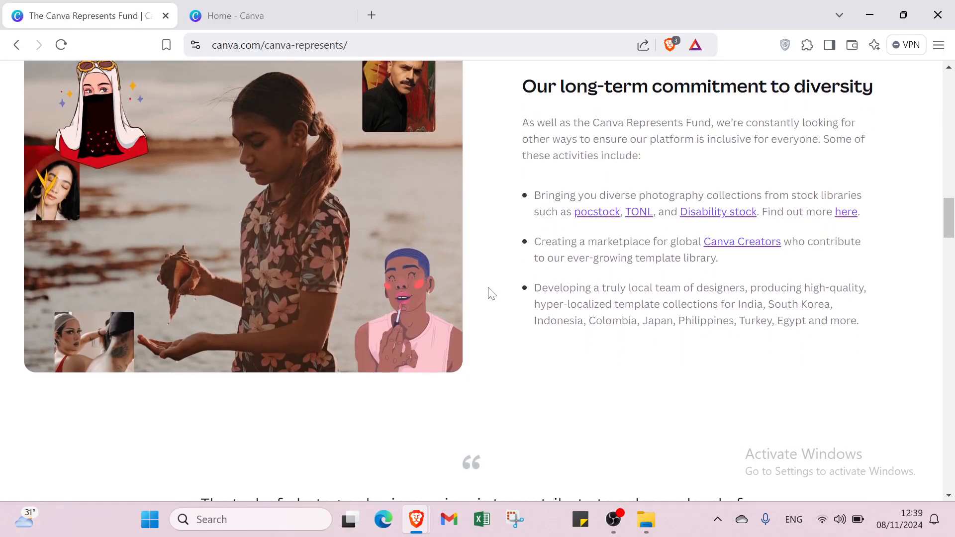
{"action": "scroll", "coordinate": [492, 294], "scroll_direction": "down", "scroll_amount": 3}
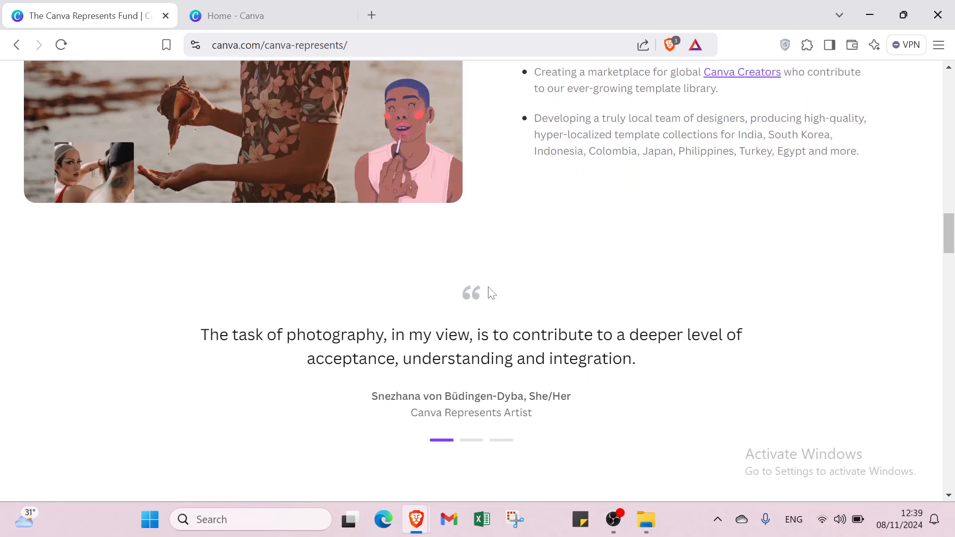
{"action": "scroll", "coordinate": [491, 293], "scroll_direction": "down", "scroll_amount": 4}
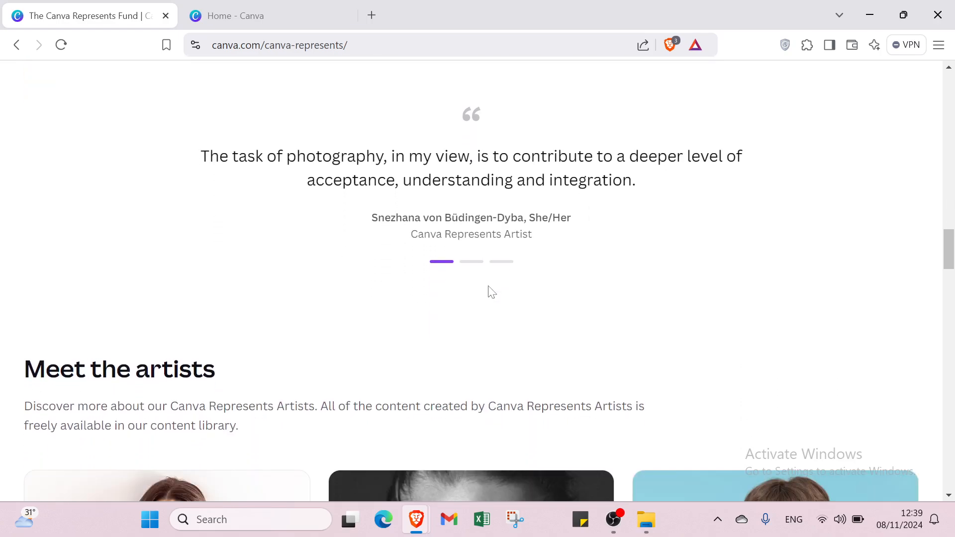
{"action": "scroll", "coordinate": [491, 292], "scroll_direction": "down", "scroll_amount": 1}
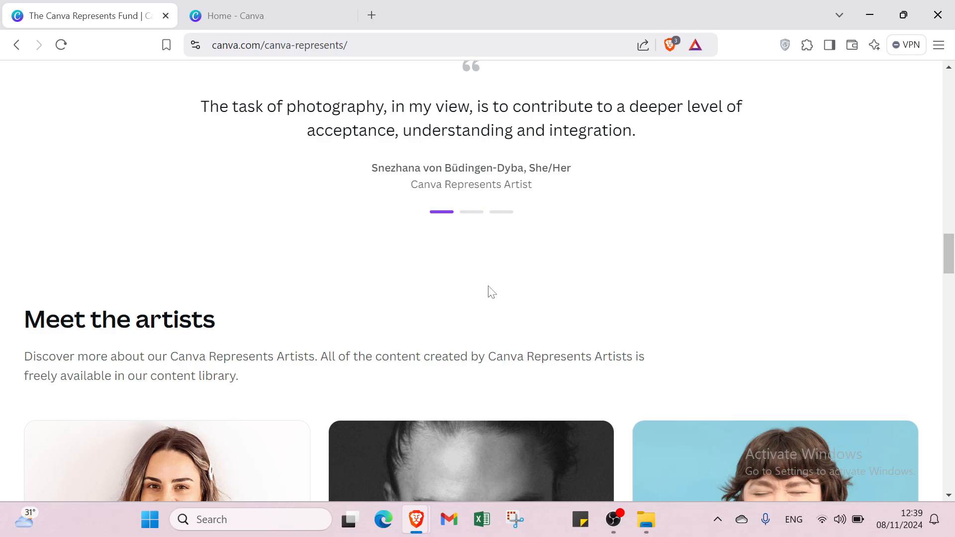
{"action": "scroll", "coordinate": [489, 292], "scroll_direction": "down", "scroll_amount": 4}
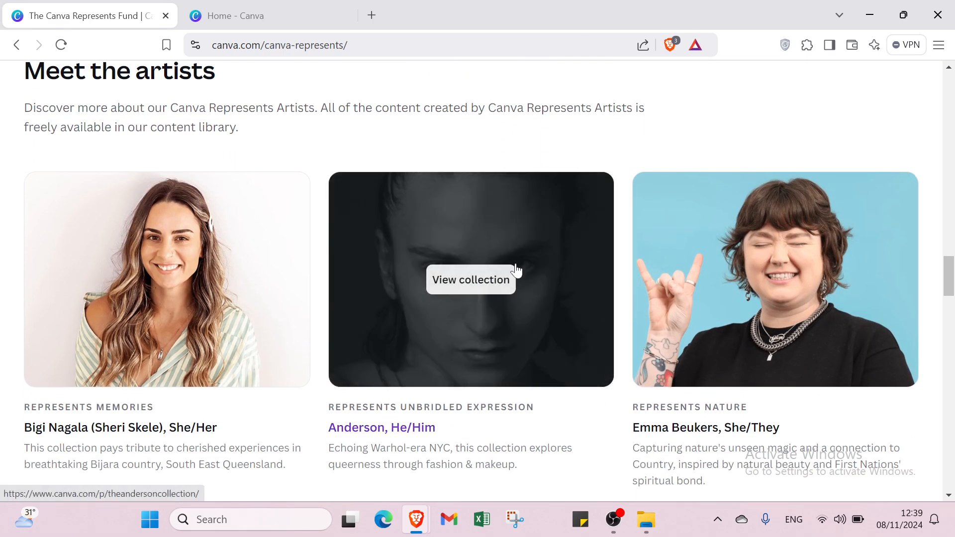
{"action": "scroll", "coordinate": [502, 276], "scroll_direction": "up", "scroll_amount": 10}
{"action": "scroll", "coordinate": [517, 269], "scroll_direction": "up", "scroll_amount": 15}
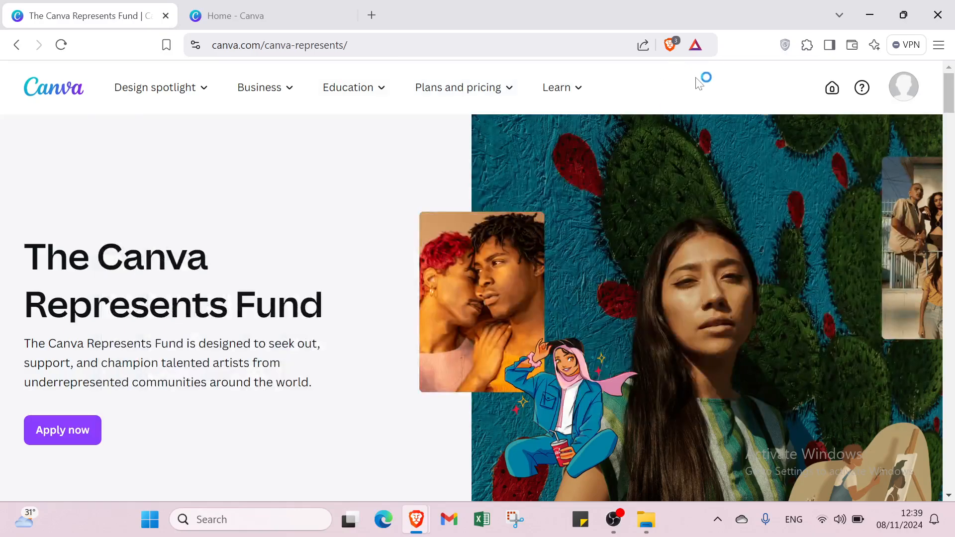
{"action": "left_click", "coordinate": [903, 86]}
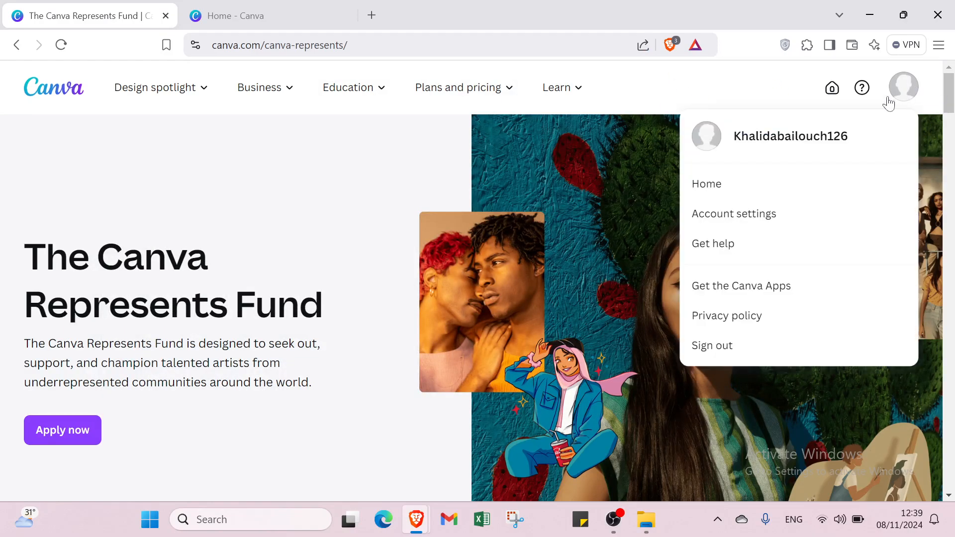
{"action": "left_click", "coordinate": [629, 86]}
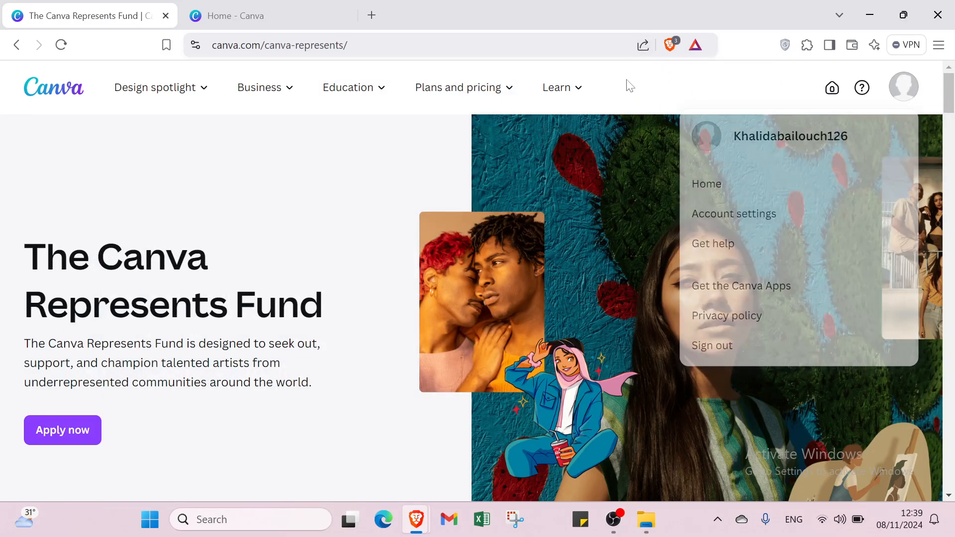
Go to the Canva home page and search all content for "short videos youtube".
{"action": "left_click", "coordinate": [218, 15]}
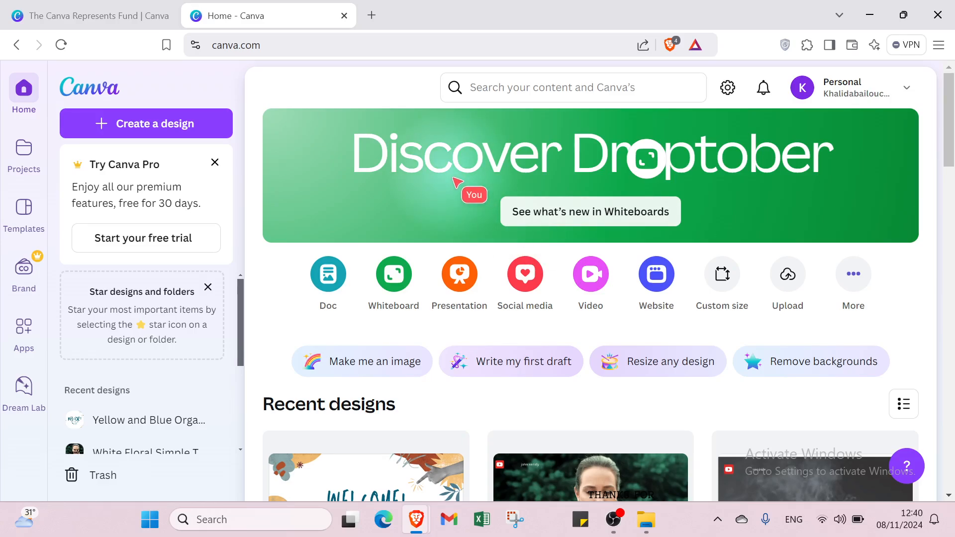
{"action": "left_click", "coordinate": [571, 87]}
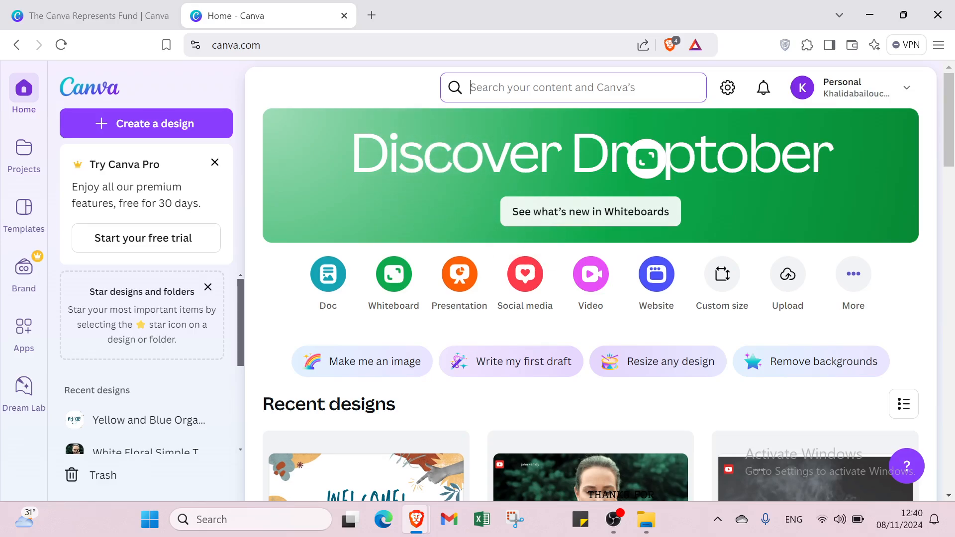
{"action": "type", "text": "sh"}
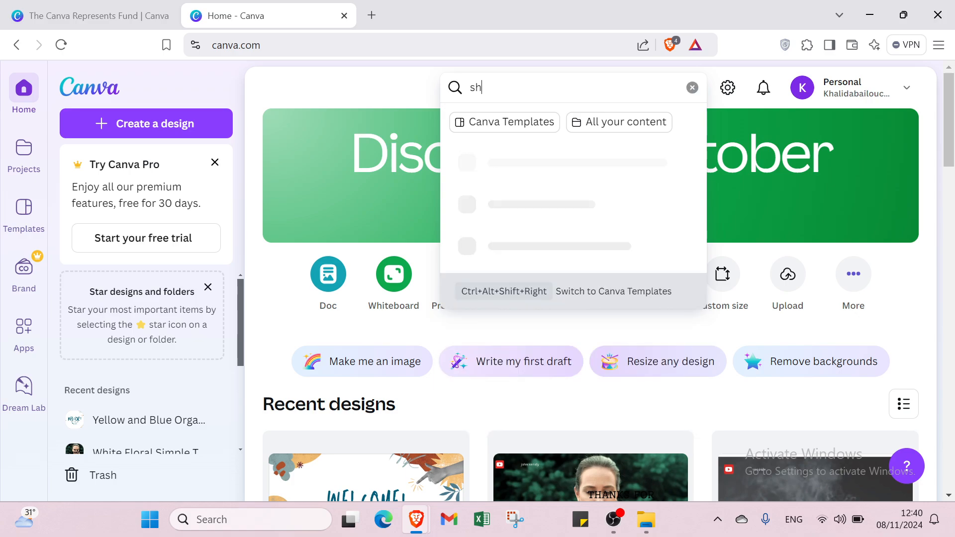
{"action": "type", "text": "ort vi"}
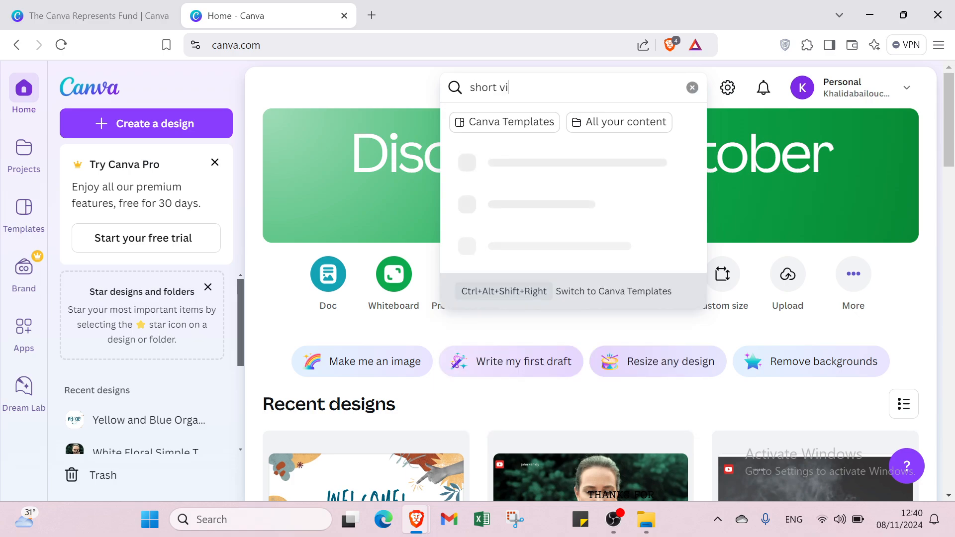
{"action": "type", "text": "deos"}
{"action": "key", "text": "BackSpace"}
{"action": "key", "text": "BackSpace"}
{"action": "type", "text": "youtbe"}
{"action": "key", "text": "BackSpace"}
{"action": "key", "text": "BackSpace"}
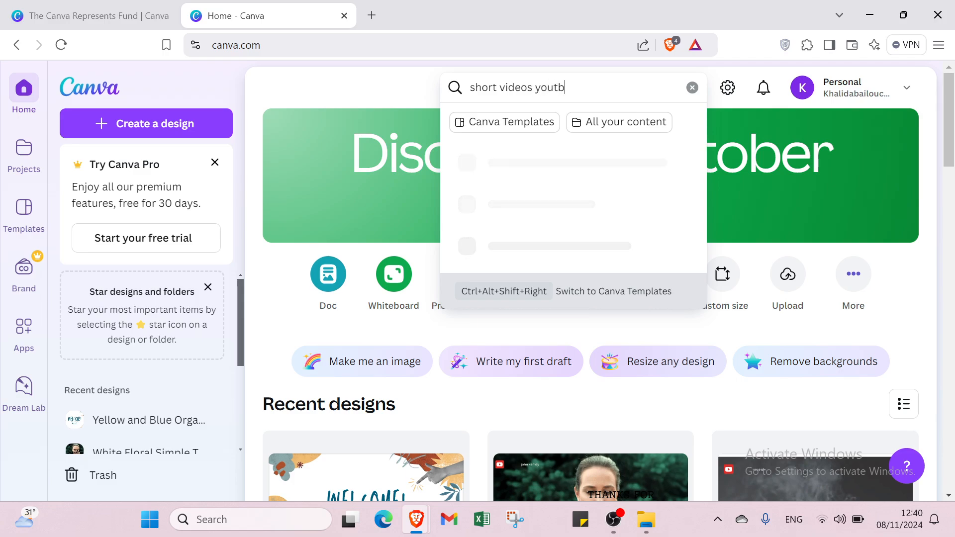
{"action": "type", "text": "ube"}
{"action": "key", "text": "Return"}
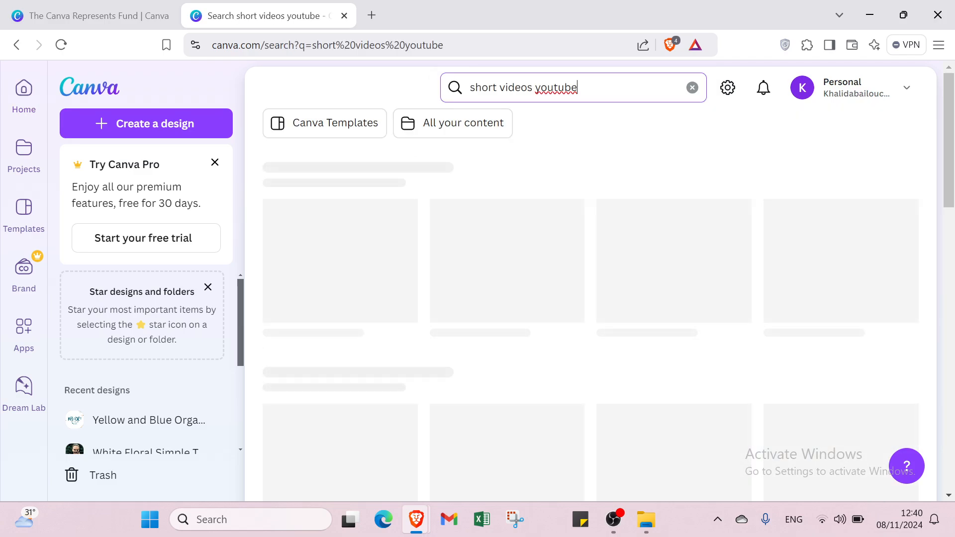
Show all Canva Templates found for the short videos search and browse through them.
{"action": "scroll", "coordinate": [567, 253], "scroll_direction": "down", "scroll_amount": 7}
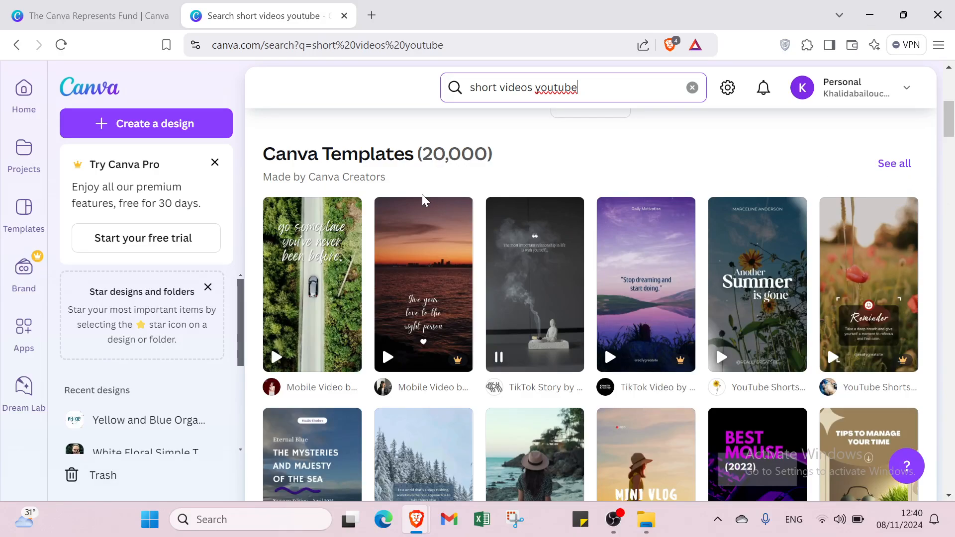
{"action": "left_click", "coordinate": [898, 165]}
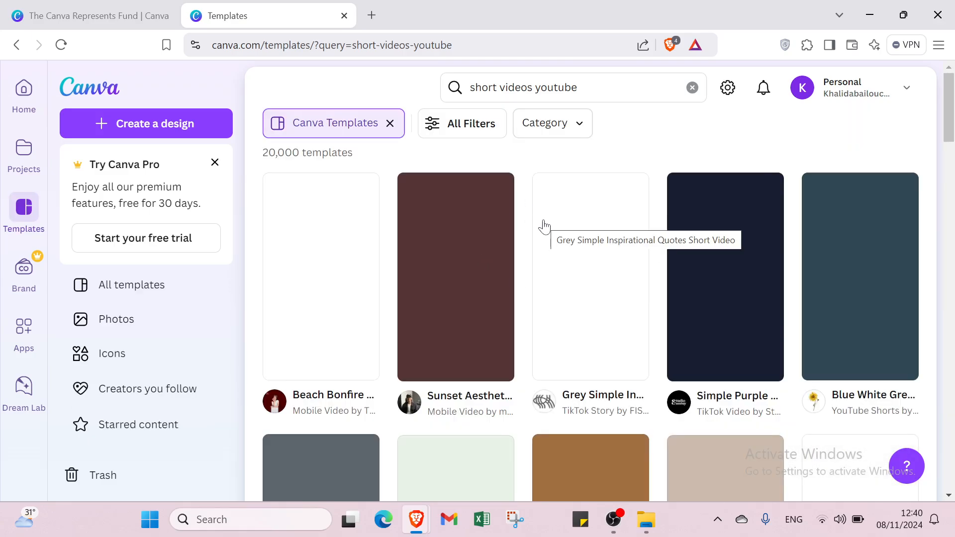
{"action": "scroll", "coordinate": [543, 227], "scroll_direction": "down", "scroll_amount": 10}
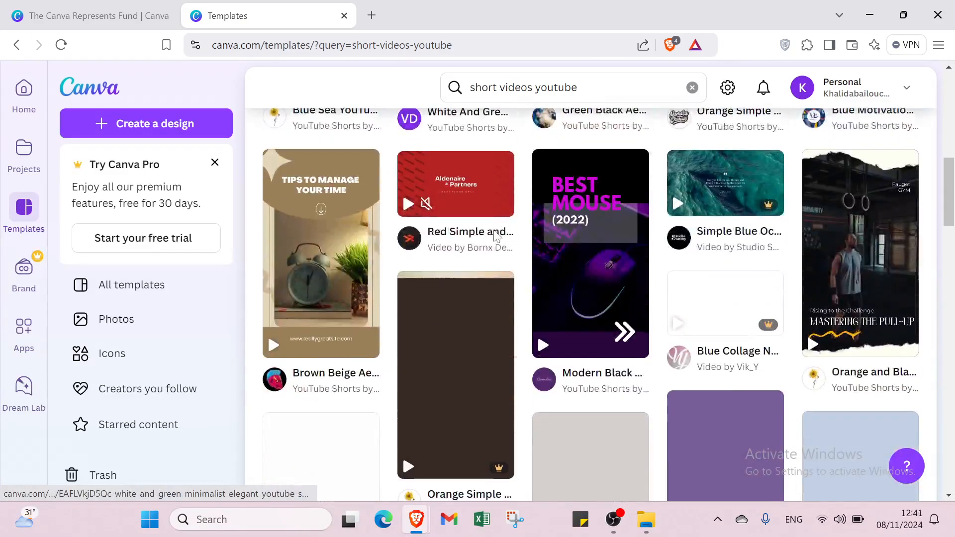
{"action": "scroll", "coordinate": [494, 237], "scroll_direction": "up", "scroll_amount": 10}
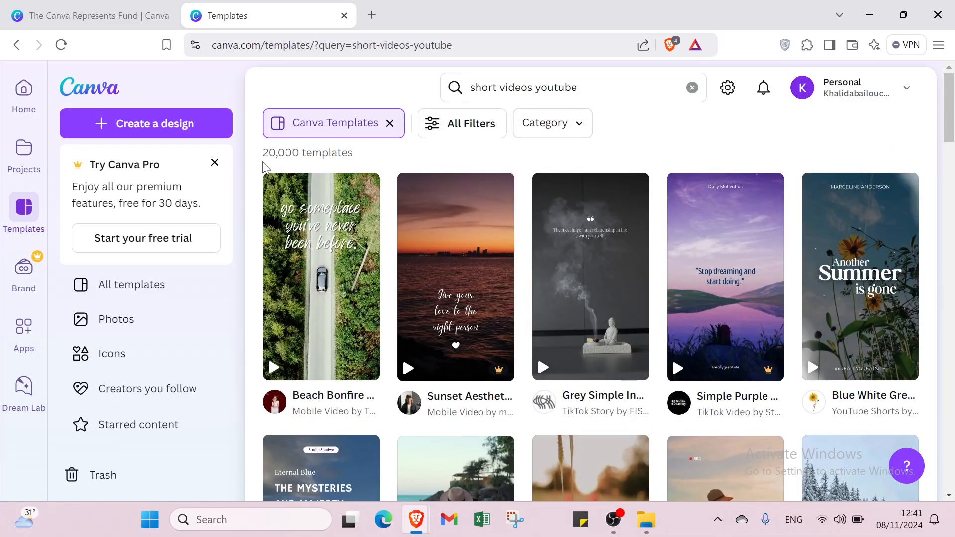
{"action": "scroll", "coordinate": [447, 239], "scroll_direction": "down", "scroll_amount": 10}
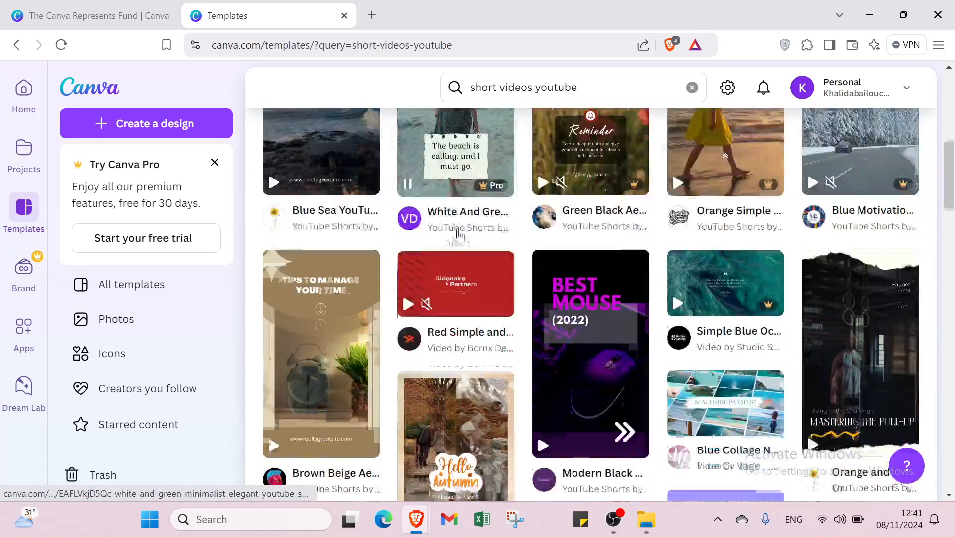
{"action": "scroll", "coordinate": [457, 234], "scroll_direction": "up", "scroll_amount": 10}
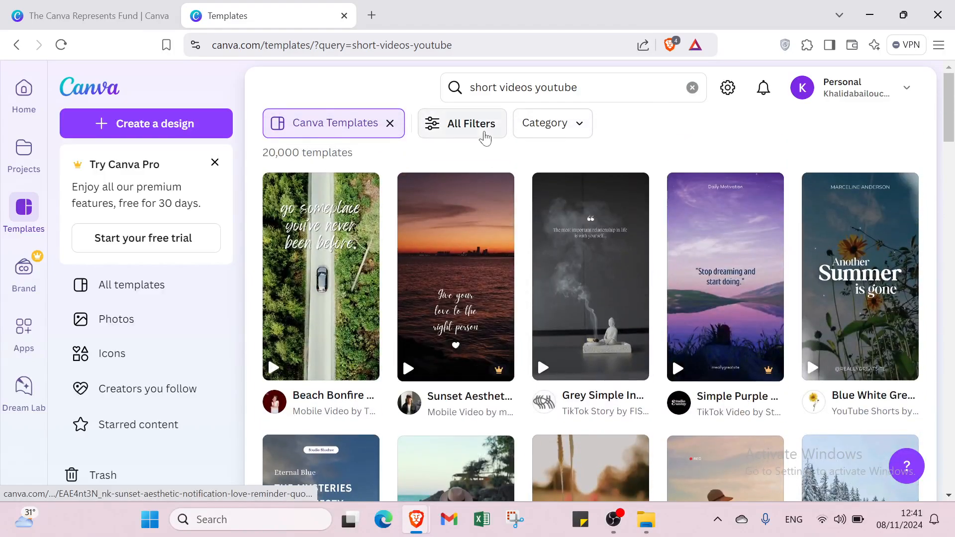
Open all template filters and expand the Business category to examine its subcategories.
{"action": "left_click", "coordinate": [478, 128]}
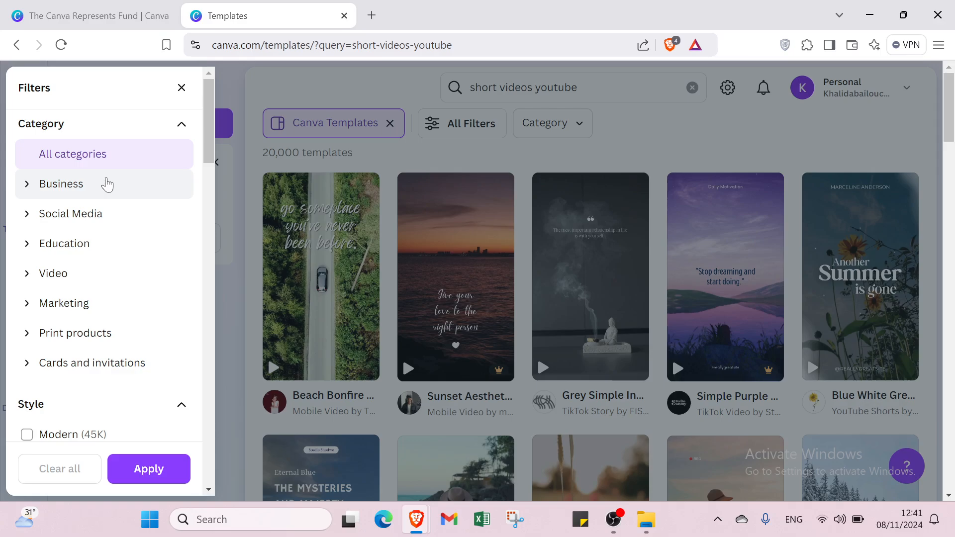
{"action": "left_click", "coordinate": [107, 184]}
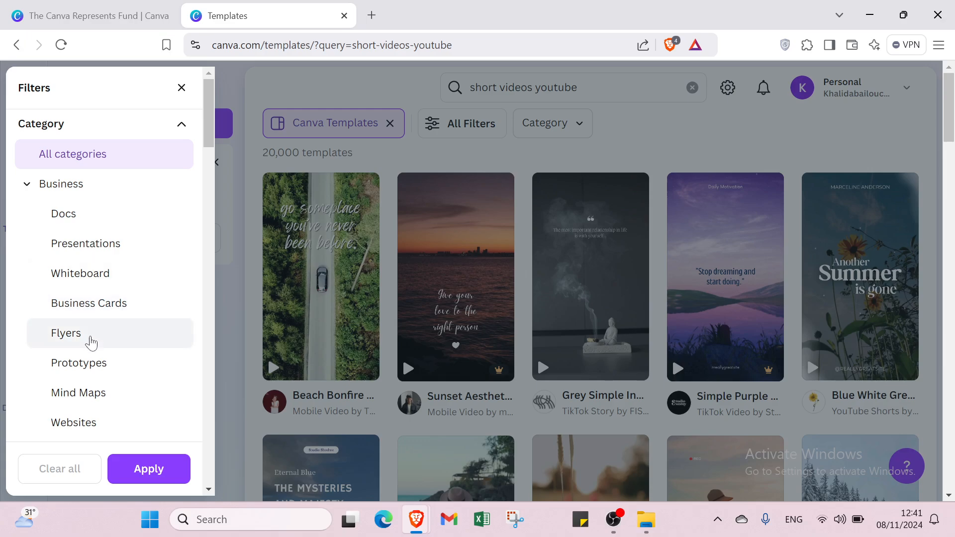
{"action": "scroll", "coordinate": [72, 398], "scroll_direction": "down", "scroll_amount": 2}
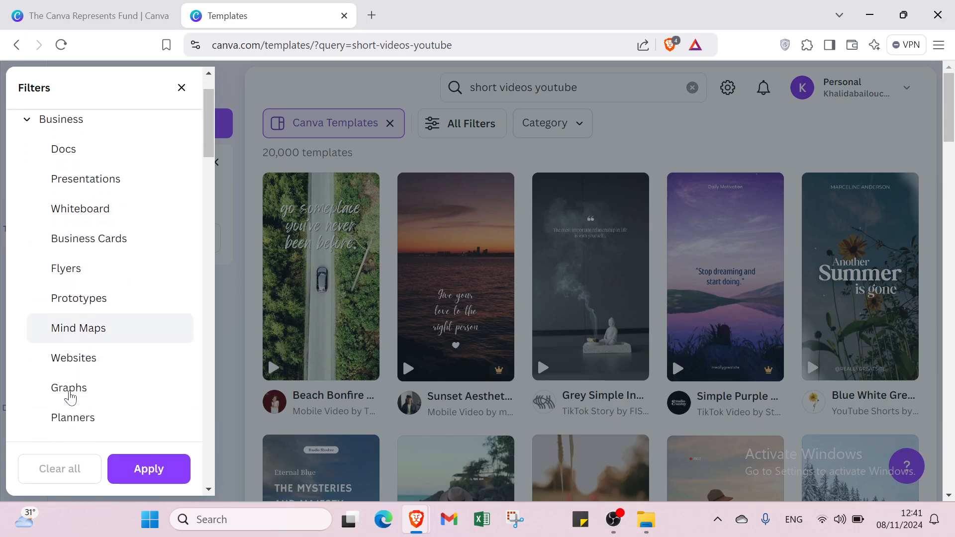
{"action": "scroll", "coordinate": [80, 354], "scroll_direction": "down", "scroll_amount": 9}
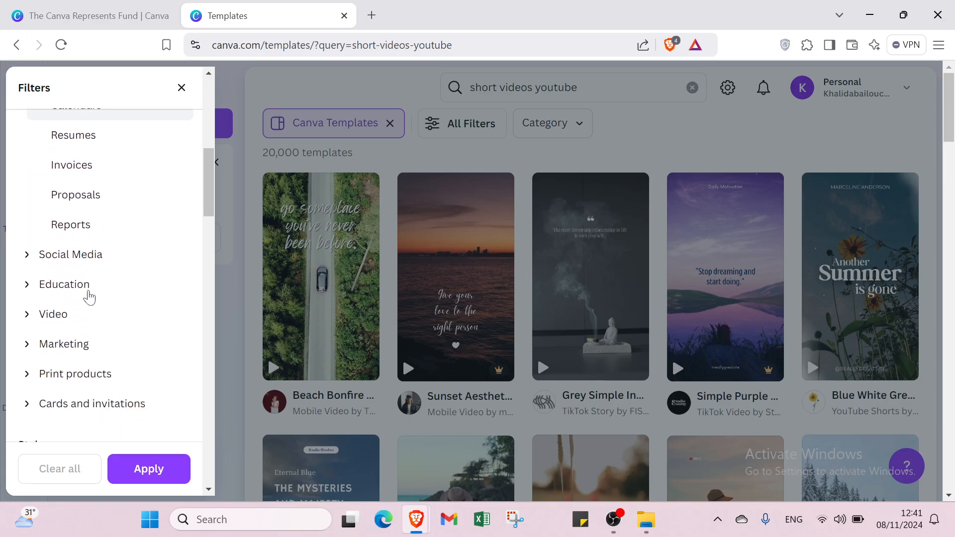
Expand the Social Media and Education template categories to examine their subcategories.
{"action": "left_click", "coordinate": [102, 150]}
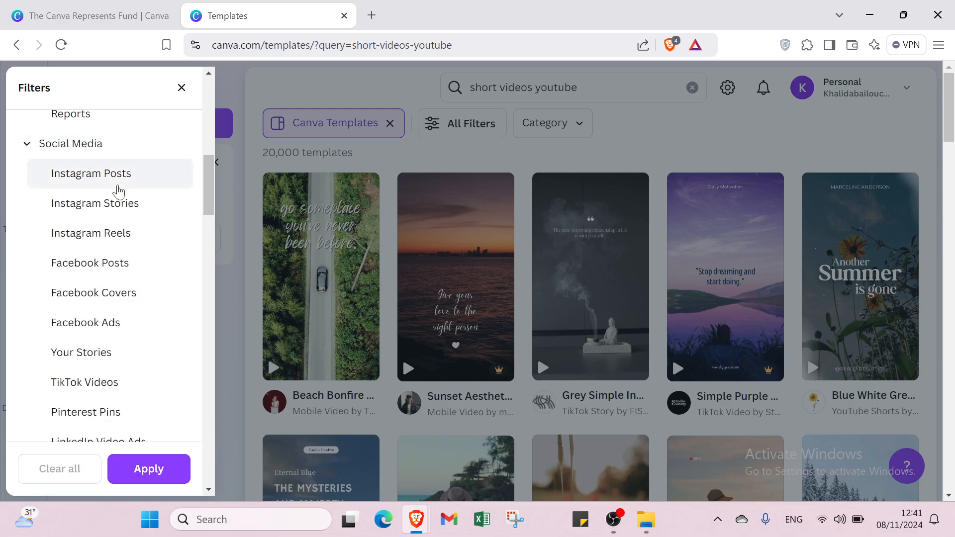
{"action": "scroll", "coordinate": [128, 284], "scroll_direction": "down", "scroll_amount": 5}
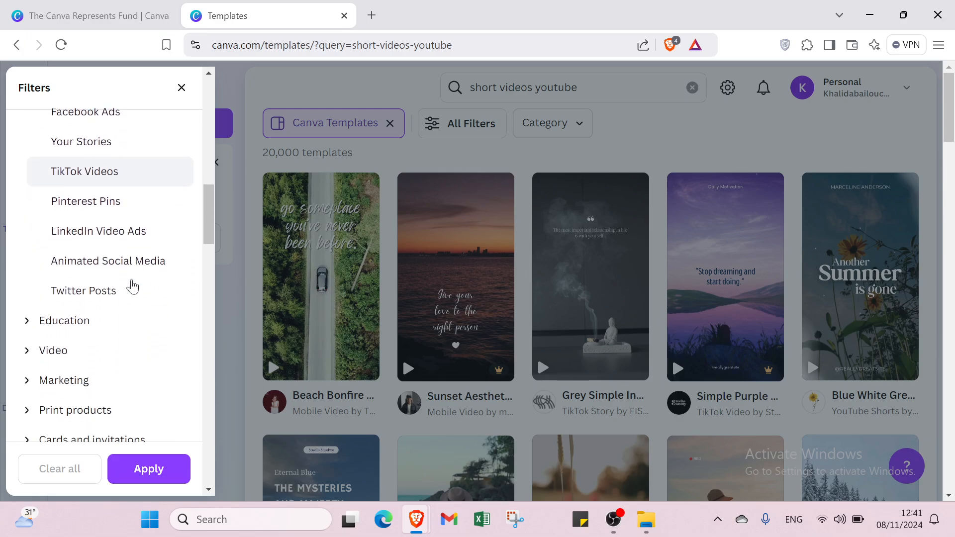
{"action": "left_click", "coordinate": [118, 283]}
{"action": "scroll", "coordinate": [117, 283], "scroll_direction": "down", "scroll_amount": 2}
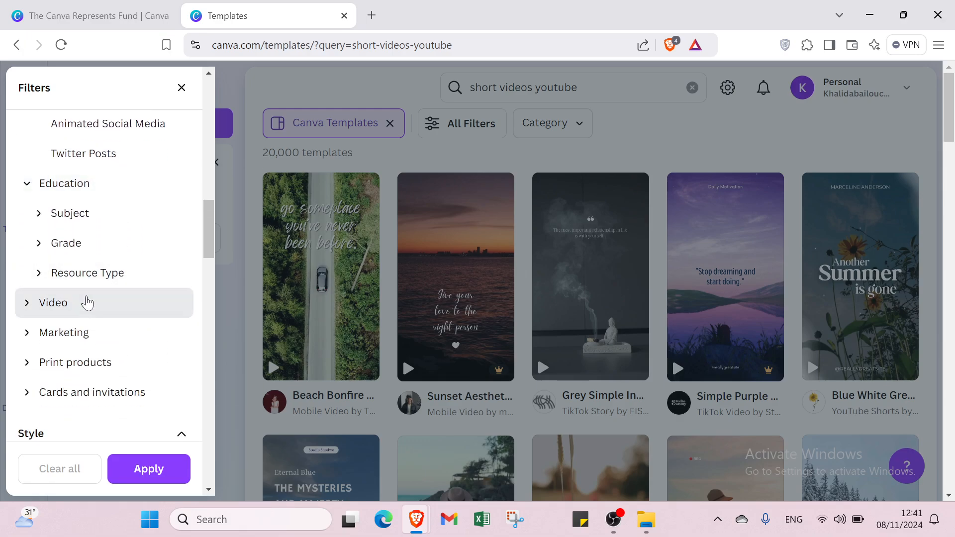
Expand the Video category and select YouTube Videos as the template category filter.
{"action": "left_click", "coordinate": [85, 301]}
{"action": "scroll", "coordinate": [94, 286], "scroll_direction": "down", "scroll_amount": 3}
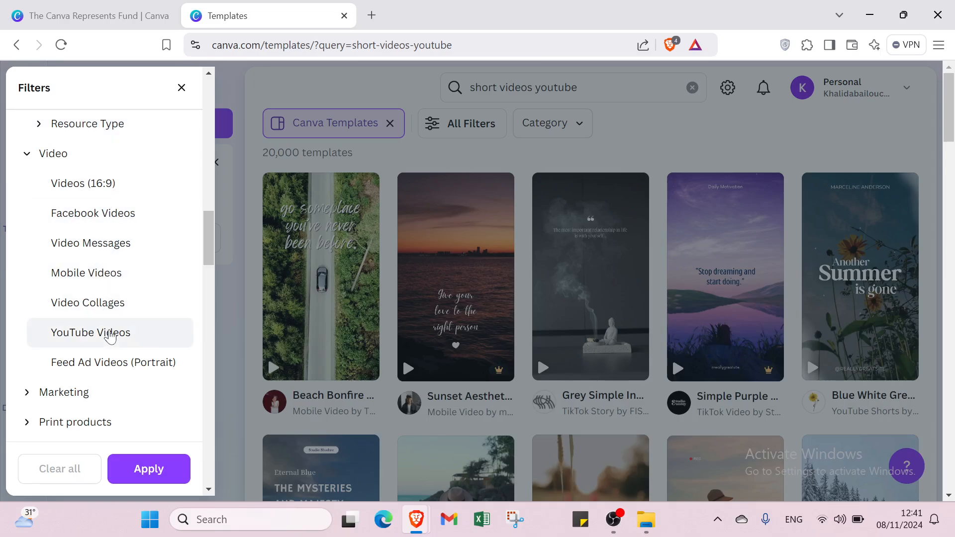
{"action": "left_click", "coordinate": [111, 332]}
{"action": "scroll", "coordinate": [111, 331], "scroll_direction": "down", "scroll_amount": 2}
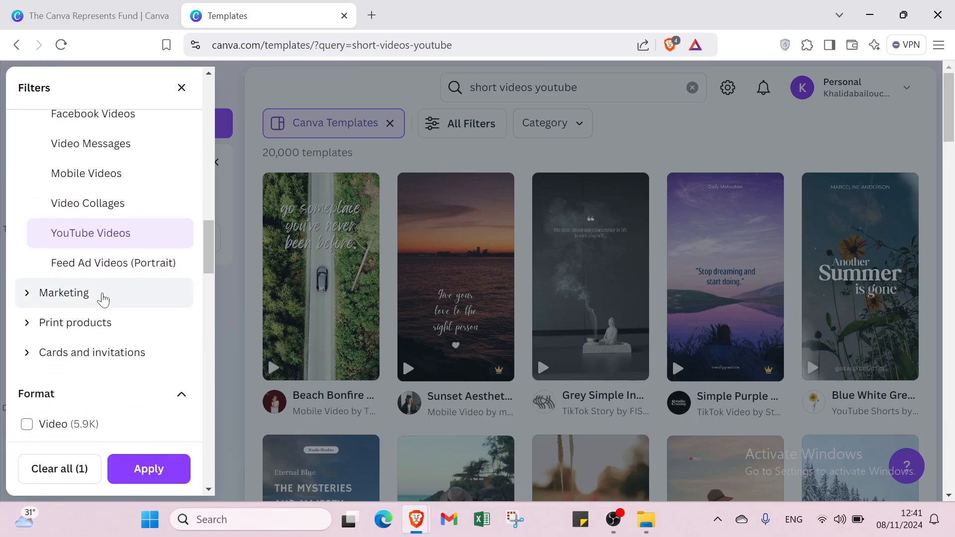
Expand the Marketing, Print products, and Cards and invitations categories to examine their subcategories.
{"action": "left_click", "coordinate": [103, 297]}
{"action": "scroll", "coordinate": [94, 336], "scroll_direction": "down", "scroll_amount": 4}
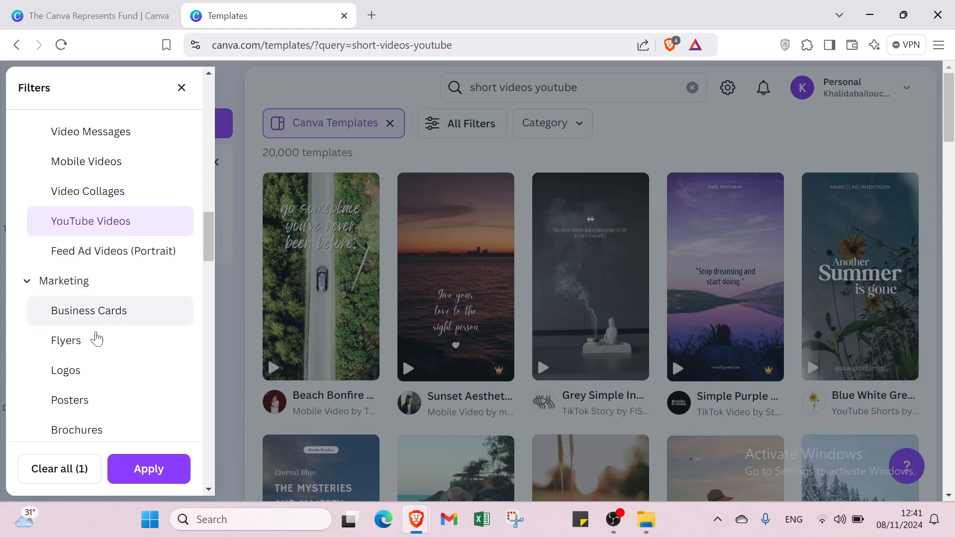
{"action": "left_click", "coordinate": [92, 363]}
{"action": "scroll", "coordinate": [93, 366], "scroll_direction": "down", "scroll_amount": 3}
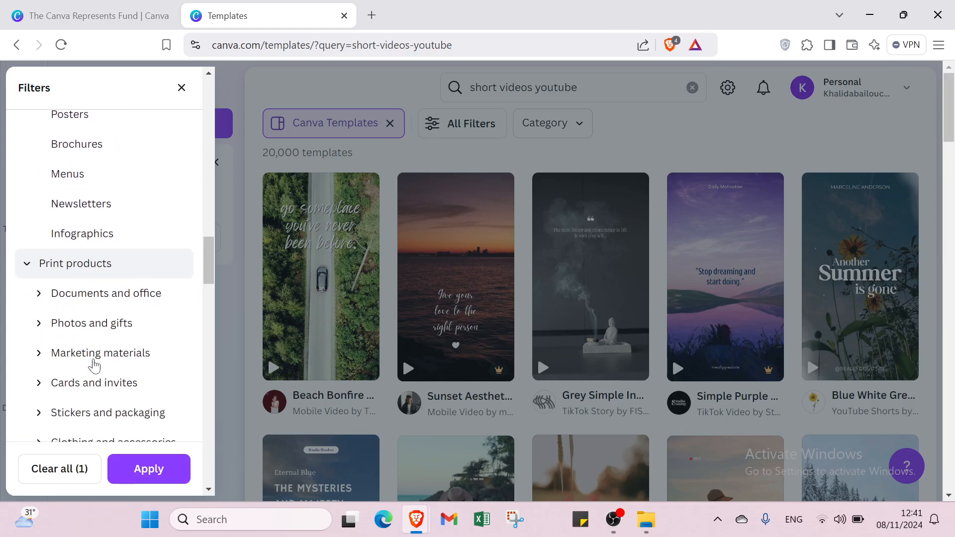
{"action": "scroll", "coordinate": [94, 371], "scroll_direction": "down", "scroll_amount": 2}
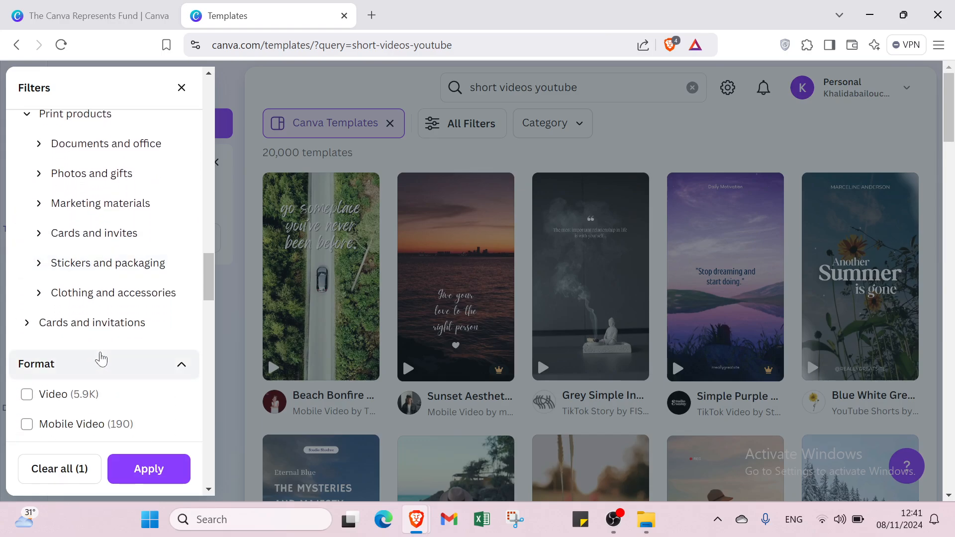
{"action": "left_click", "coordinate": [102, 328]}
{"action": "scroll", "coordinate": [102, 331], "scroll_direction": "down", "scroll_amount": 3}
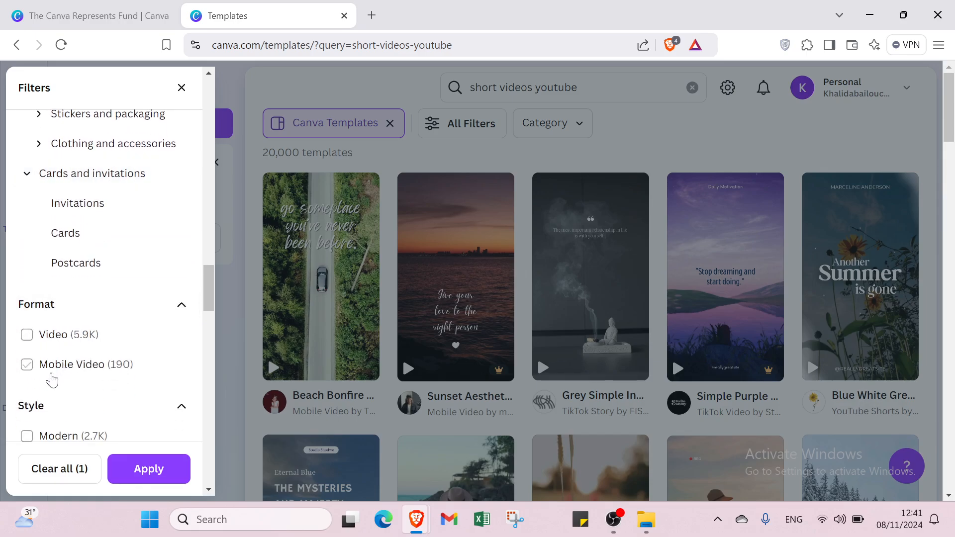
{"action": "scroll", "coordinate": [83, 368], "scroll_direction": "down", "scroll_amount": 2}
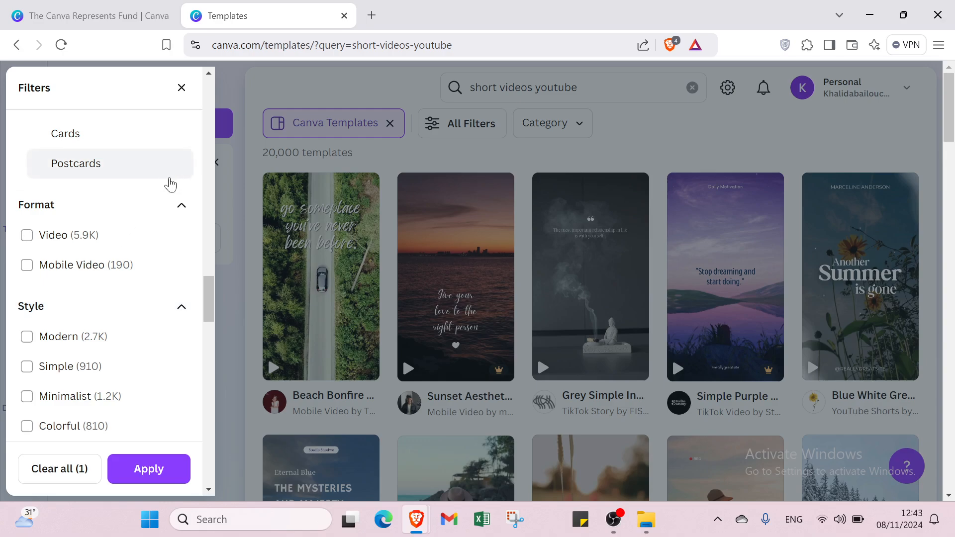
Collapse the Format, Style, Language, Theme, Feature, Grade, Subject and Topic filter sections.
{"action": "left_click", "coordinate": [161, 212]}
{"action": "left_click", "coordinate": [160, 235]}
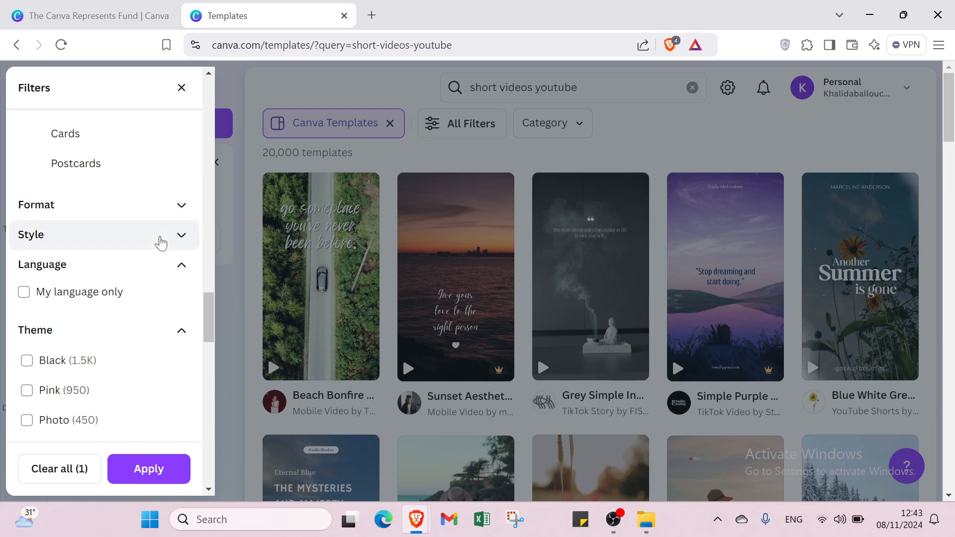
{"action": "left_click", "coordinate": [161, 274]}
{"action": "scroll", "coordinate": [159, 274], "scroll_direction": "down", "scroll_amount": 2}
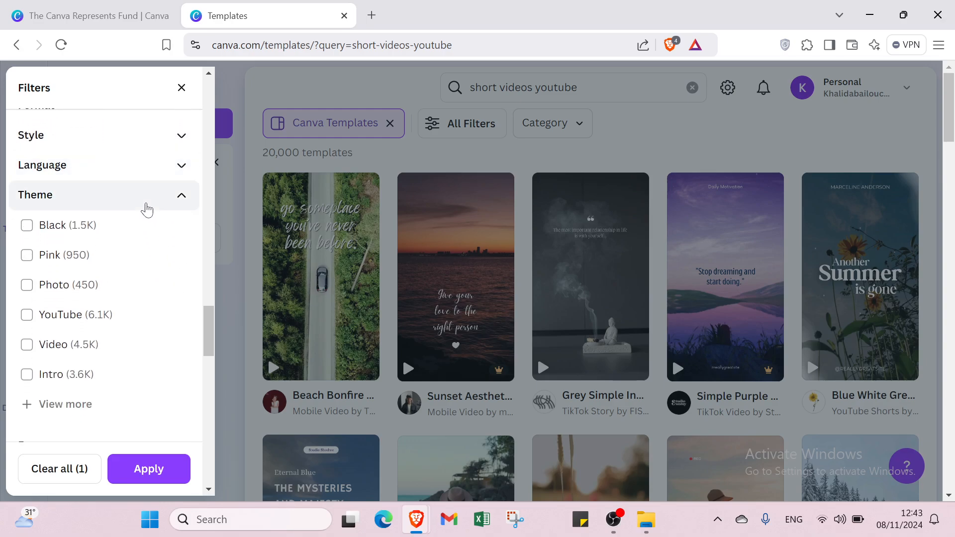
{"action": "left_click", "coordinate": [143, 206]}
{"action": "left_click", "coordinate": [144, 234]}
{"action": "left_click", "coordinate": [135, 253]}
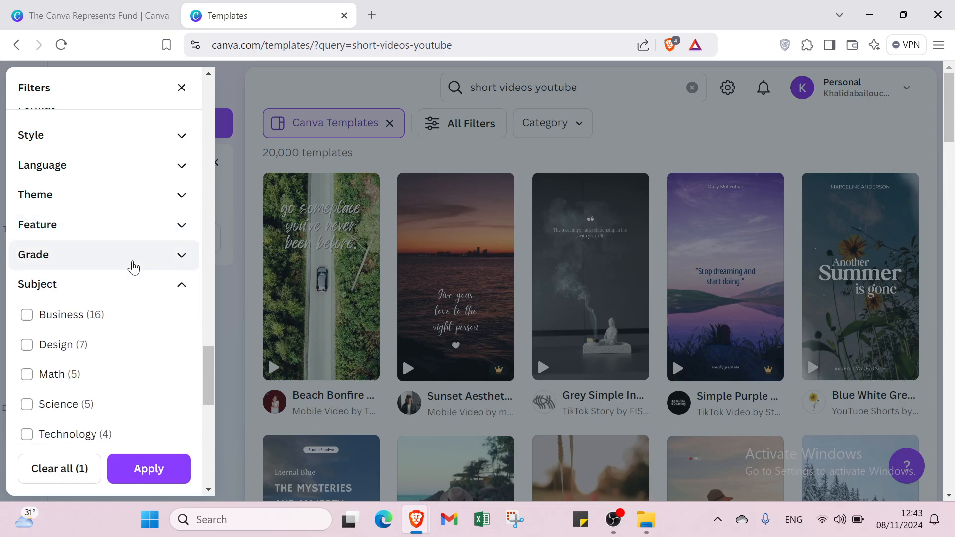
{"action": "scroll", "coordinate": [133, 252], "scroll_direction": "down", "scroll_amount": 1}
{"action": "left_click", "coordinate": [136, 237]}
{"action": "left_click", "coordinate": [122, 265]}
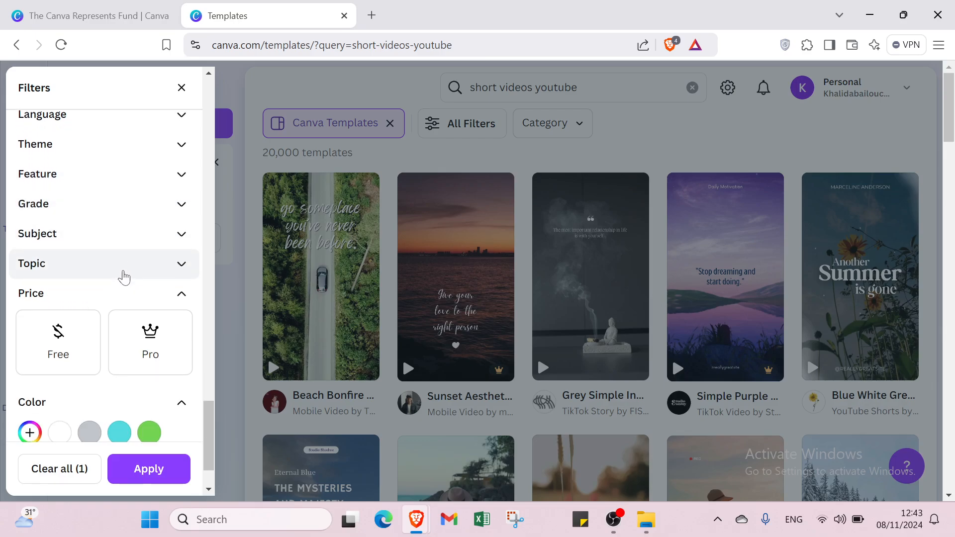
Restrict the templates to Free price and the white color #ffffff, and apply the filters.
{"action": "scroll", "coordinate": [99, 264], "scroll_direction": "down", "scroll_amount": 2}
{"action": "left_click", "coordinate": [78, 265]}
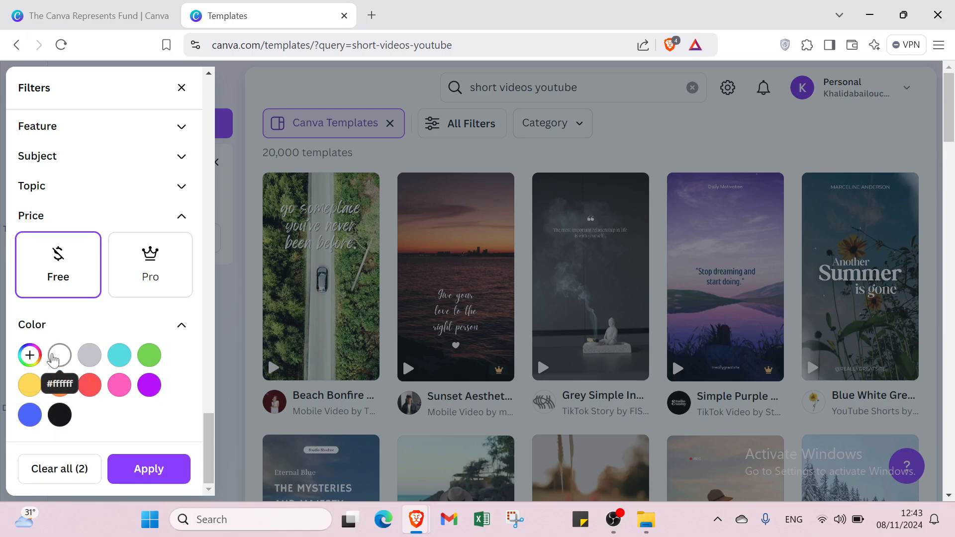
{"action": "left_click", "coordinate": [60, 354]}
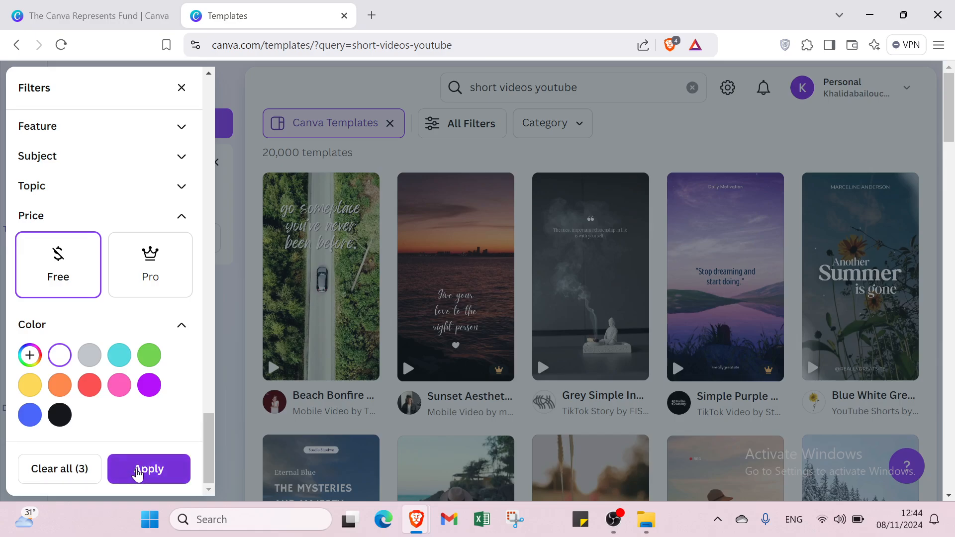
{"action": "left_click", "coordinate": [138, 474]}
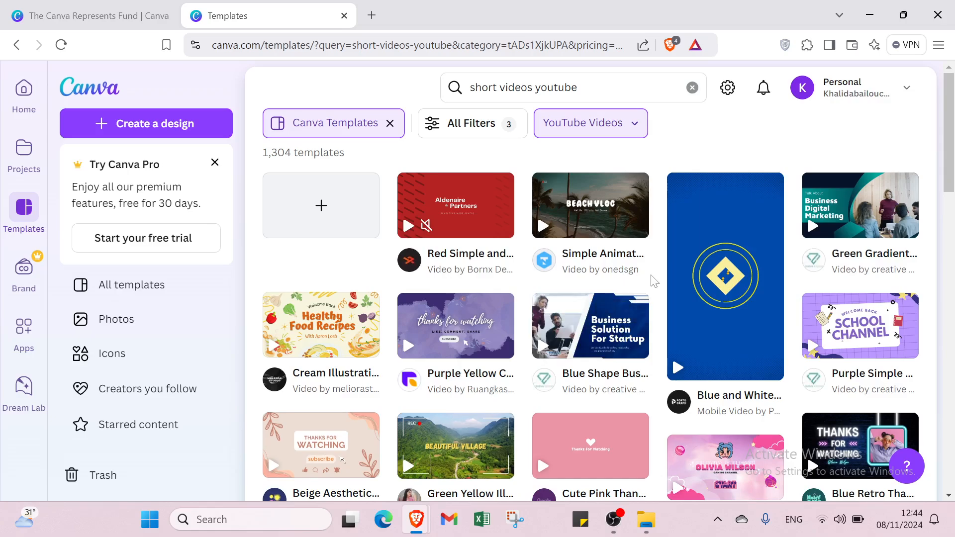
Browse the filtered templates and open the Cream Neutral Minimalist Vlog Subscribe YouTube Outro Video for customizing.
{"action": "scroll", "coordinate": [654, 281], "scroll_direction": "down", "scroll_amount": 8}
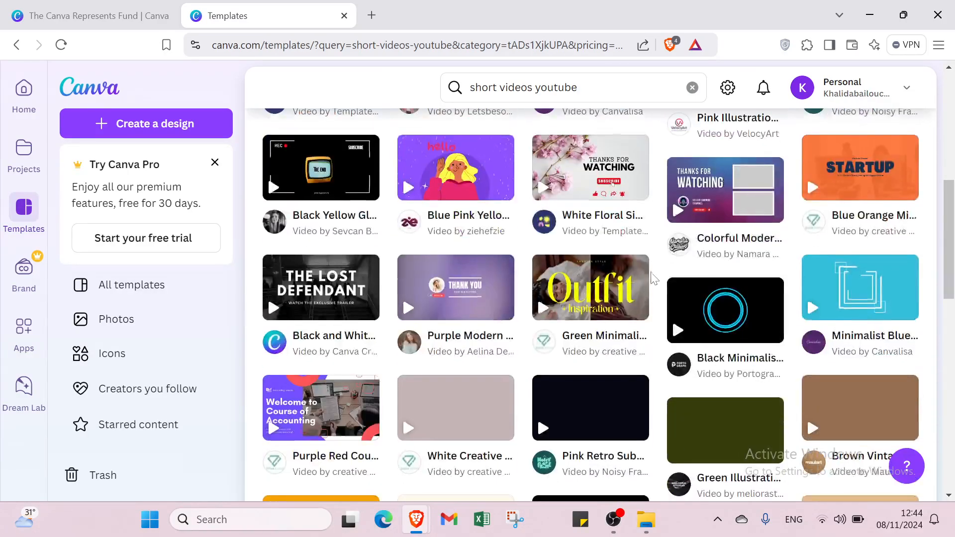
{"action": "scroll", "coordinate": [654, 278], "scroll_direction": "down", "scroll_amount": 10}
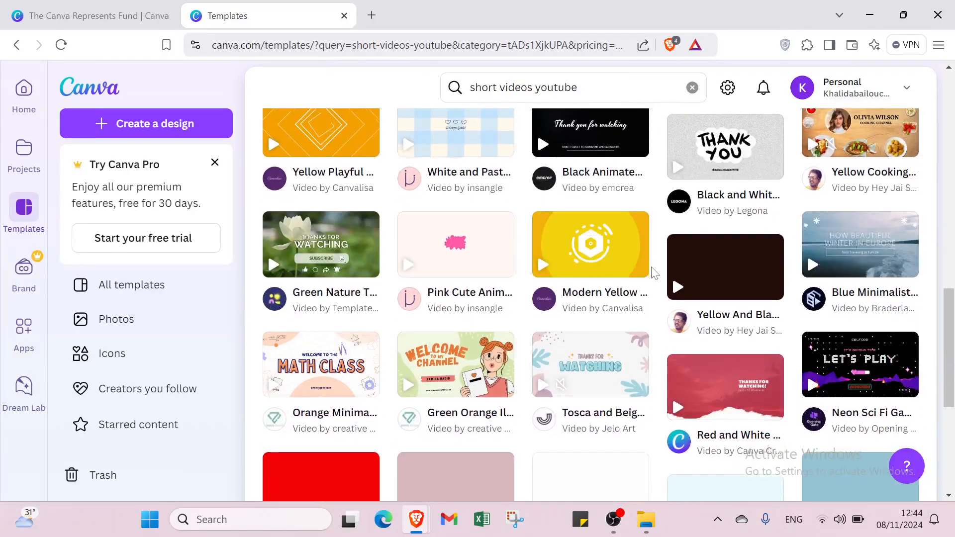
{"action": "scroll", "coordinate": [654, 273], "scroll_direction": "down", "scroll_amount": 10}
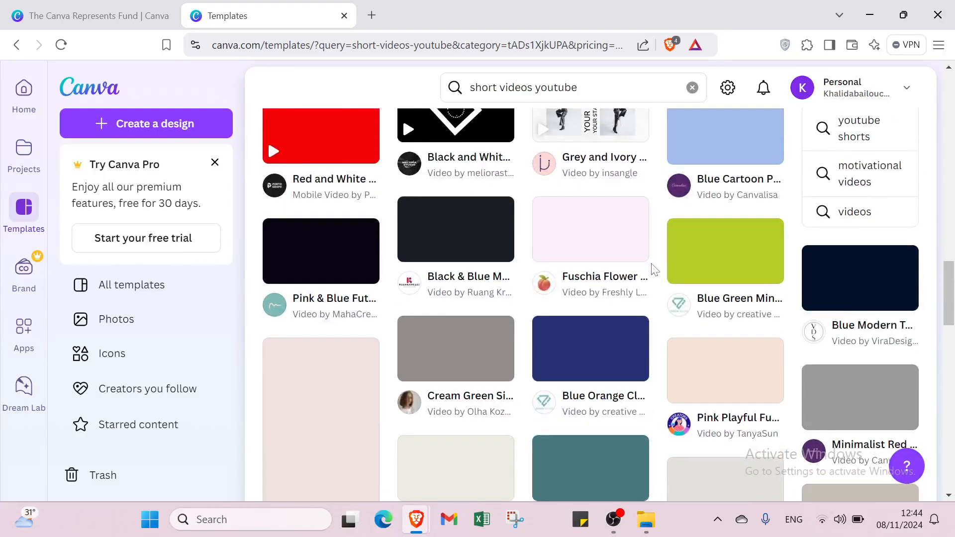
{"action": "scroll", "coordinate": [654, 270], "scroll_direction": "down", "scroll_amount": 5}
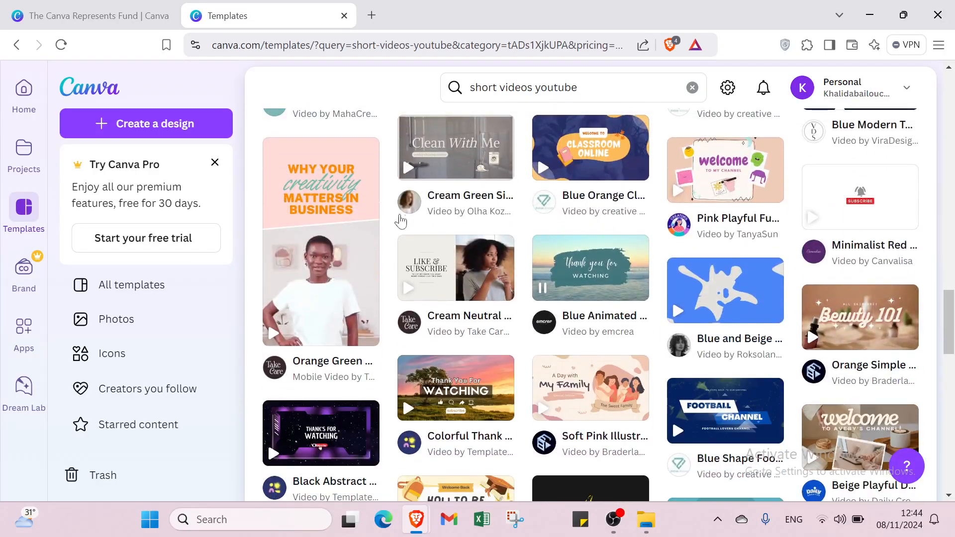
{"action": "left_click", "coordinate": [447, 297]}
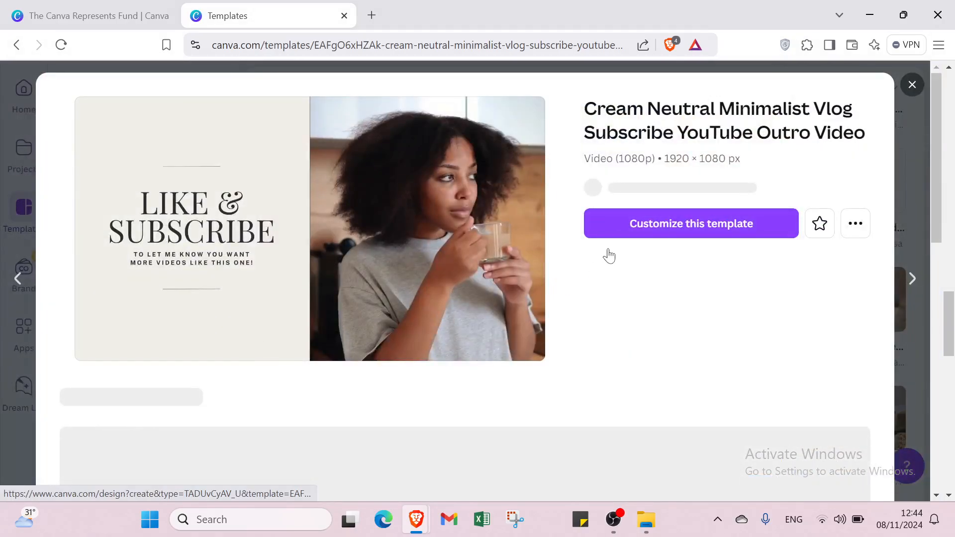
{"action": "left_click", "coordinate": [645, 241]}
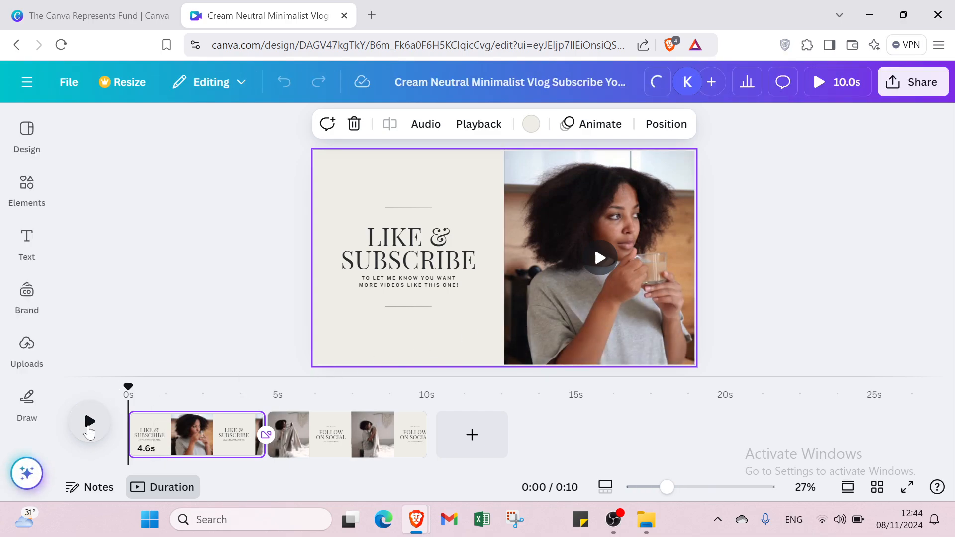
Preview both pages of the video in the timeline and return to the first page.
{"action": "left_click", "coordinate": [88, 427]}
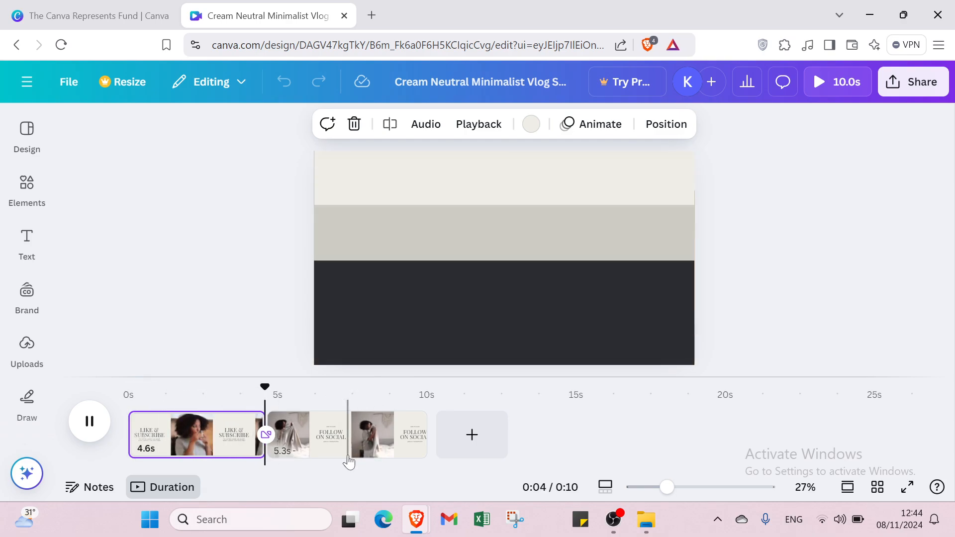
{"action": "left_click", "coordinate": [348, 455]}
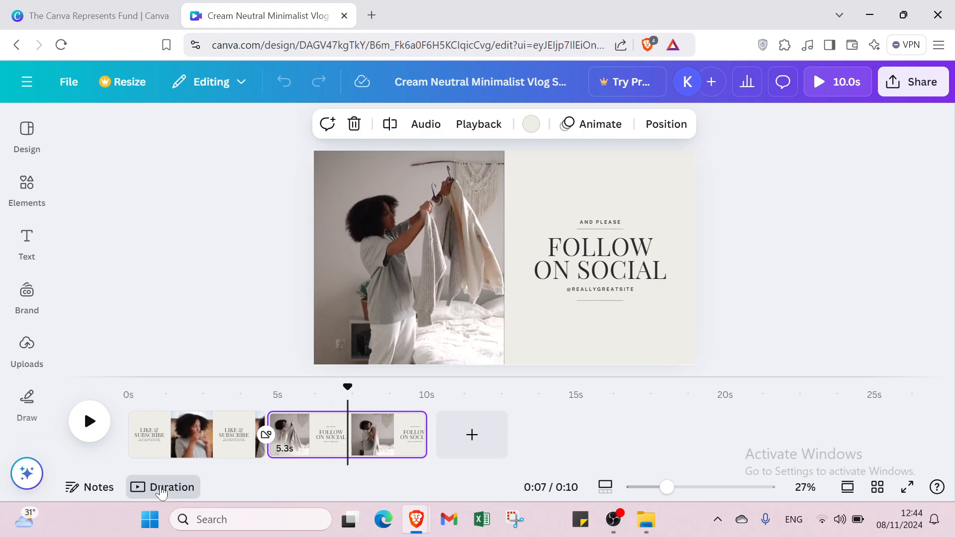
{"action": "left_click", "coordinate": [89, 425]}
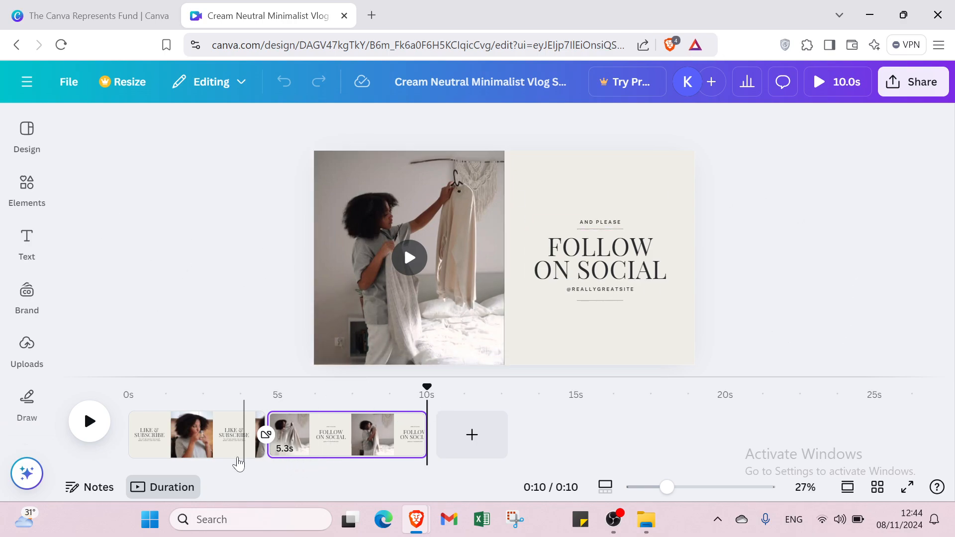
{"action": "left_click", "coordinate": [203, 435]}
Look over the design elements and the video templates, including the recent template searches.
{"action": "left_click", "coordinate": [27, 192]}
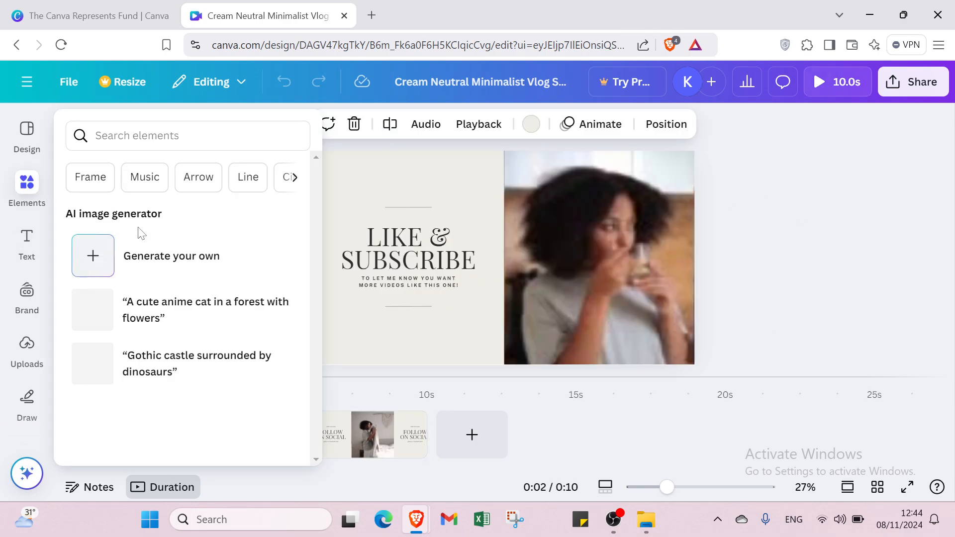
{"action": "left_click", "coordinate": [30, 142]}
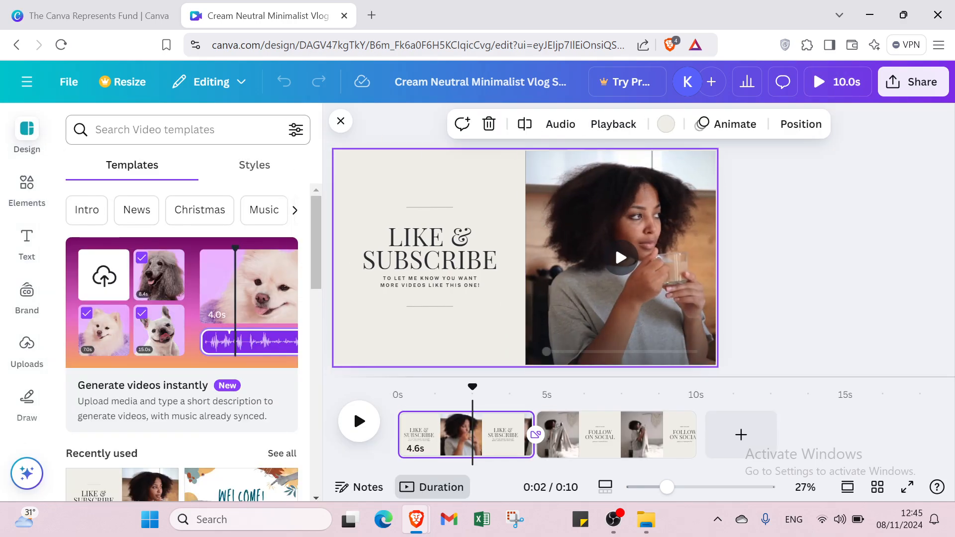
{"action": "left_click", "coordinate": [188, 130]}
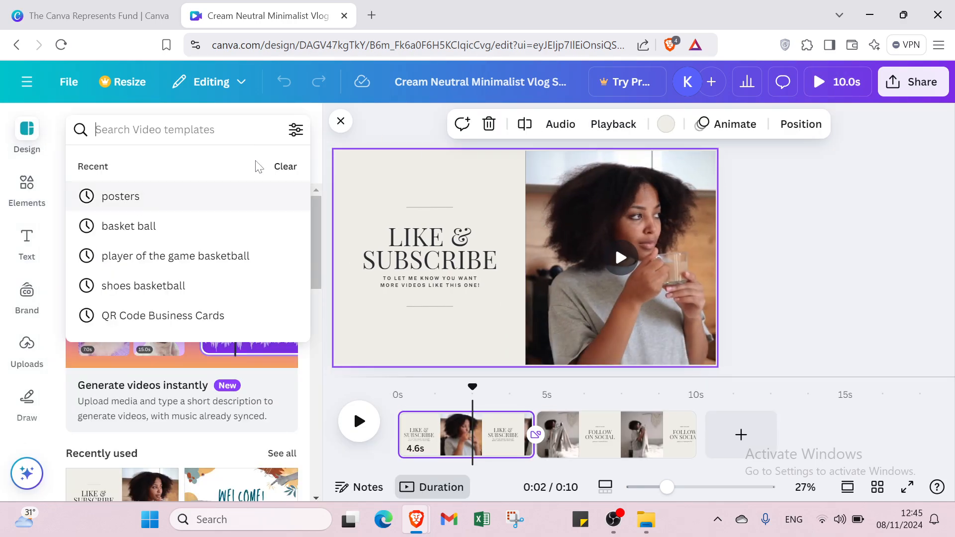
{"action": "left_click", "coordinate": [331, 132]}
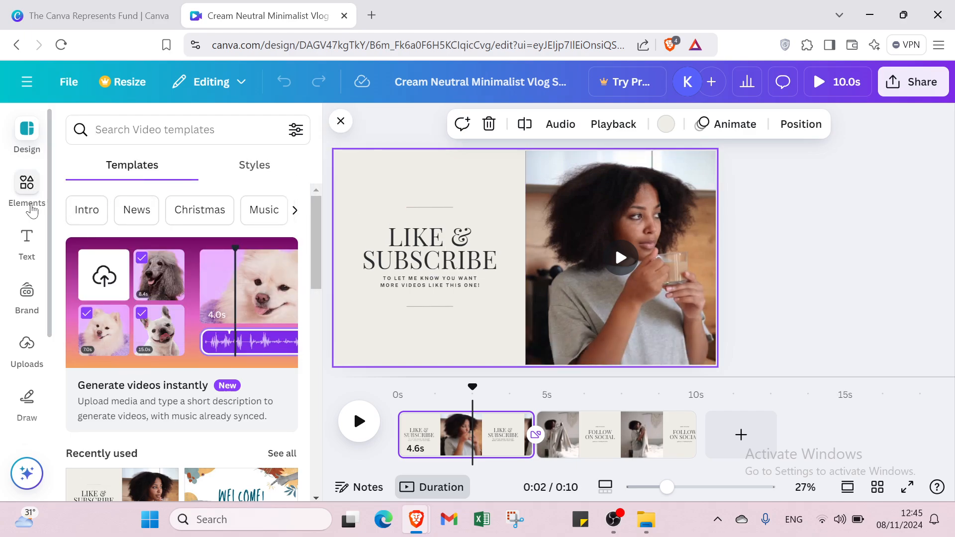
Search the elements for "videos shorts youtube", show only videos and browse through them.
{"action": "left_click", "coordinate": [28, 189]}
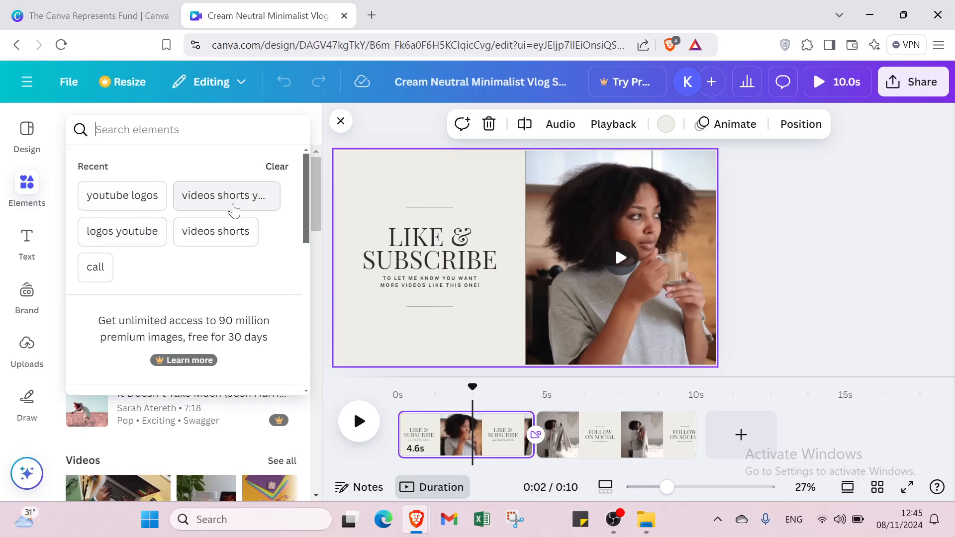
{"action": "left_click", "coordinate": [233, 199]}
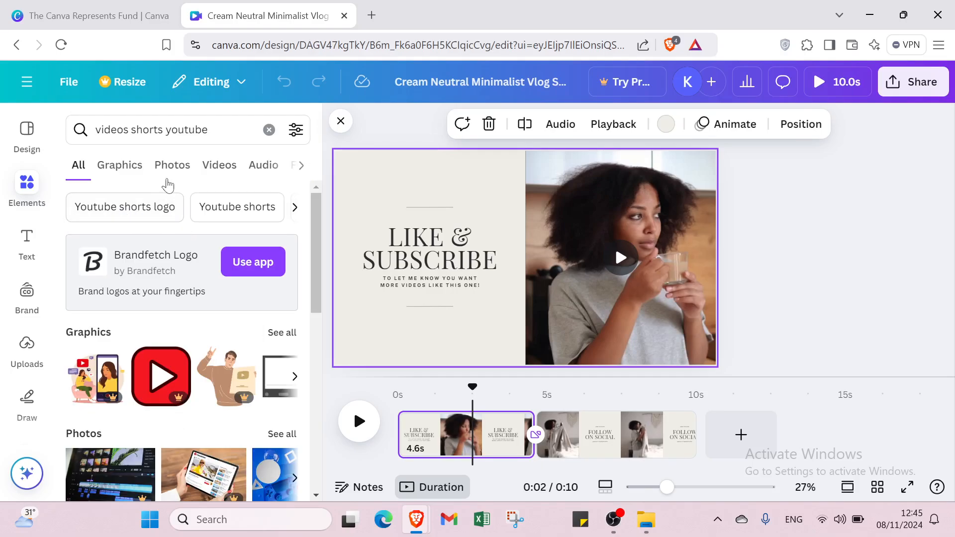
{"action": "left_click", "coordinate": [219, 165]}
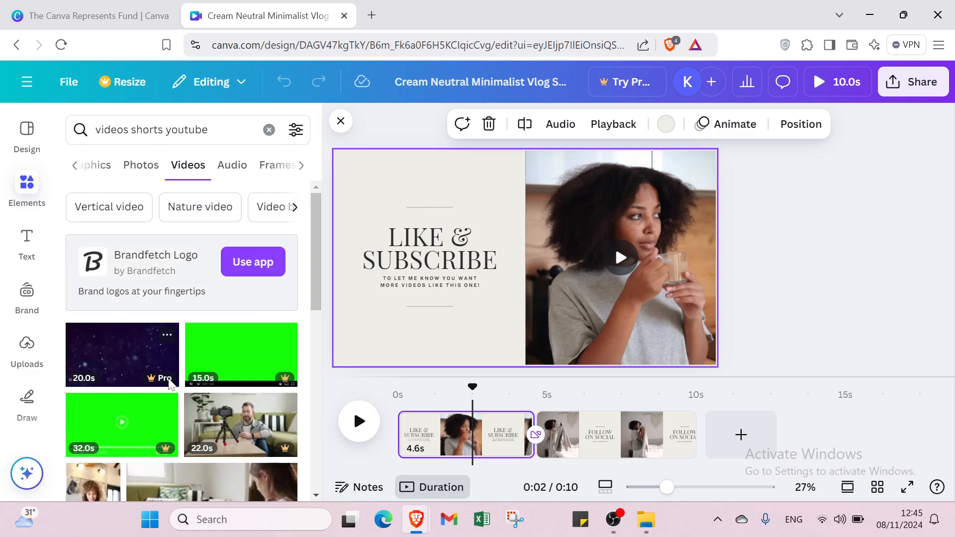
{"action": "scroll", "coordinate": [172, 380], "scroll_direction": "down", "scroll_amount": 10}
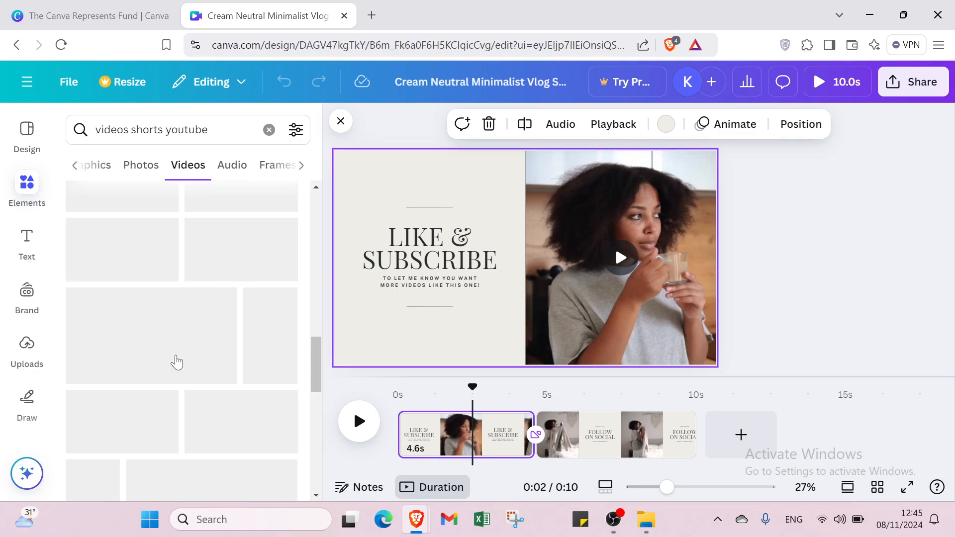
{"action": "scroll", "coordinate": [175, 358], "scroll_direction": "up", "scroll_amount": 10}
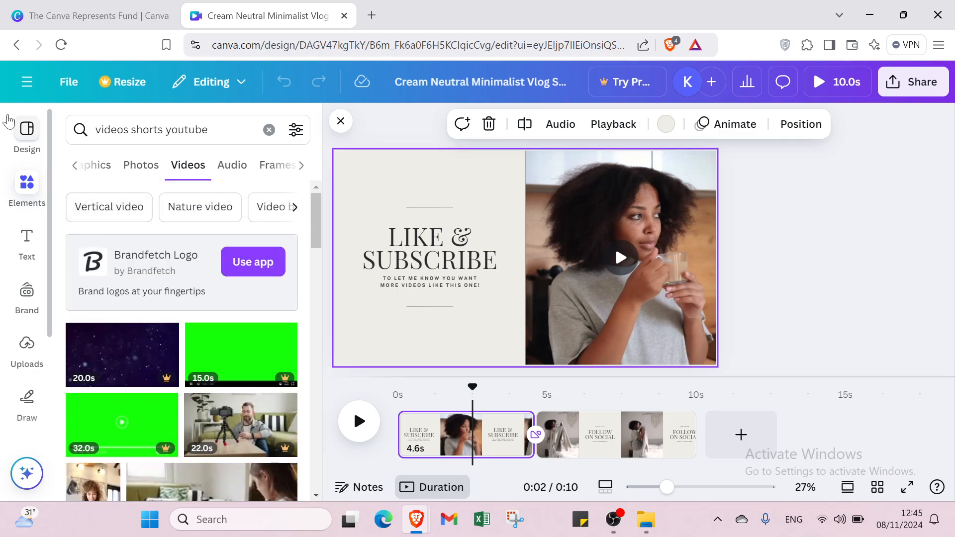
Look at the uploaded videos and the file picker for uploading media, leaving it without choosing a file.
{"action": "left_click", "coordinate": [42, 355]}
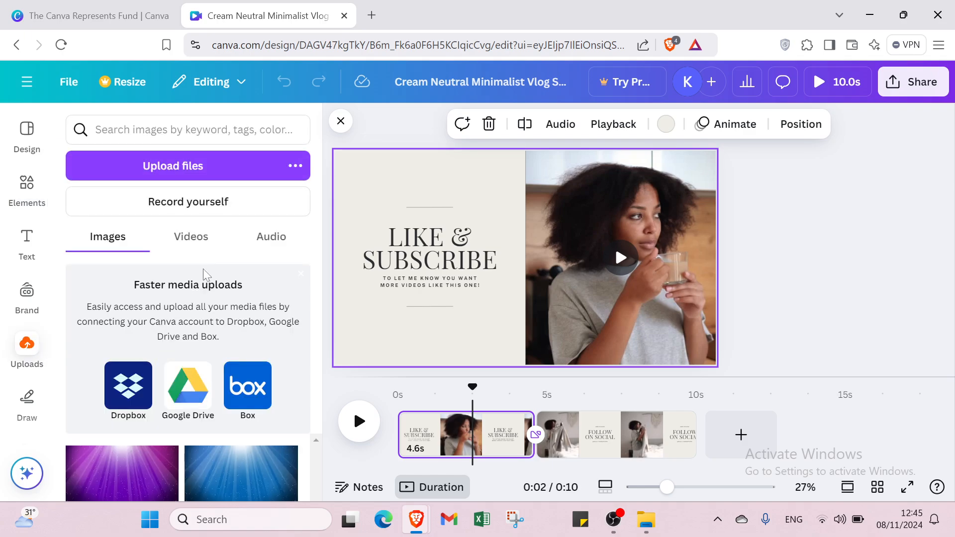
{"action": "left_click", "coordinate": [205, 249]}
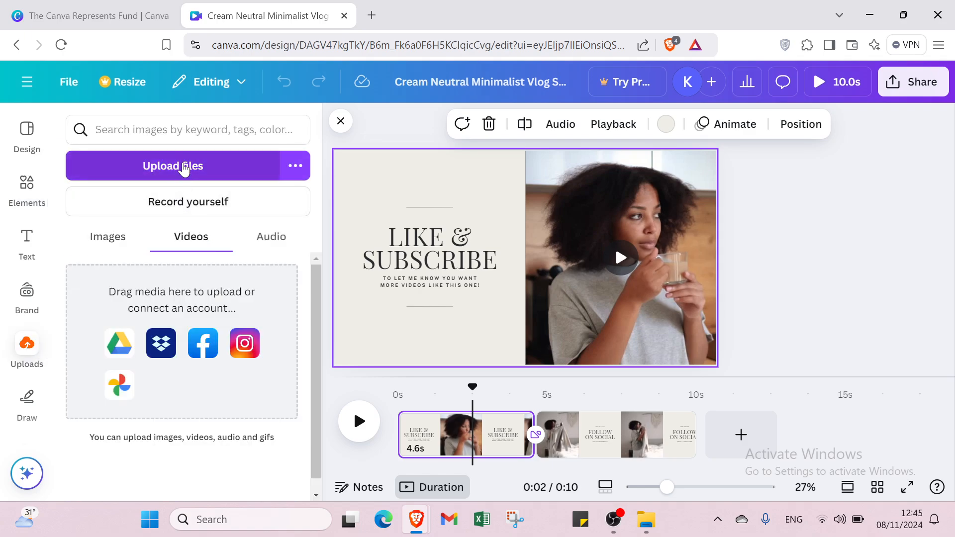
{"action": "left_click", "coordinate": [185, 166]}
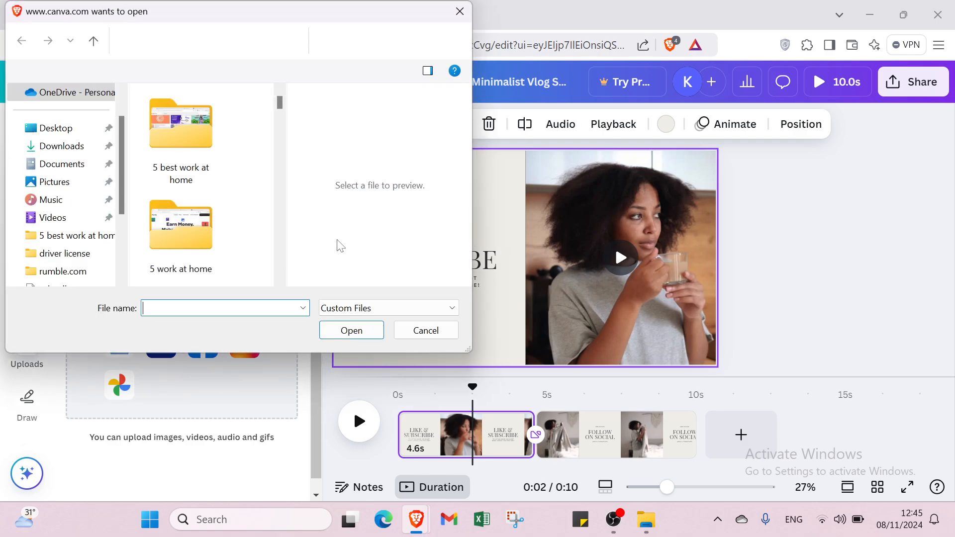
{"action": "left_click", "coordinate": [458, 12]}
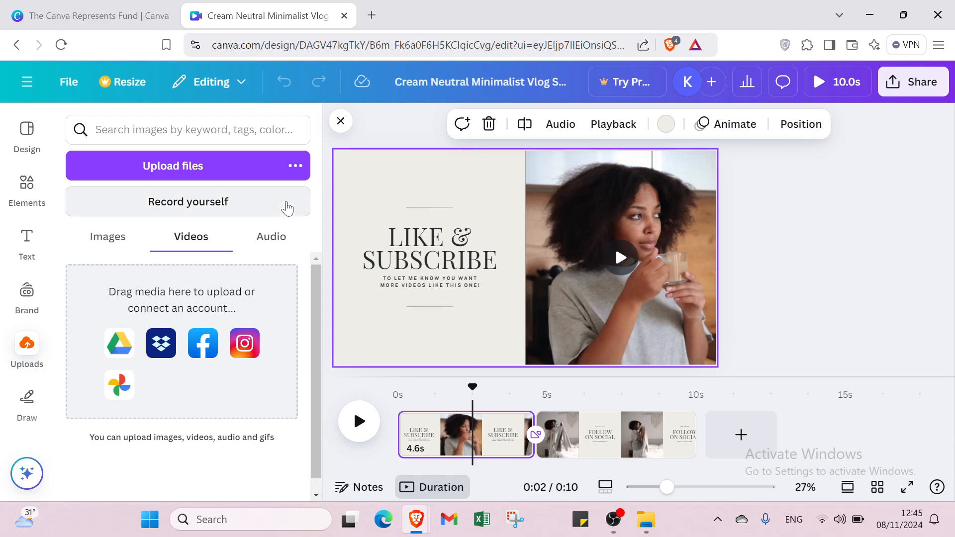
Record a short camera clip over the first page in the recording studio and save it to the design.
{"action": "left_click", "coordinate": [288, 208]}
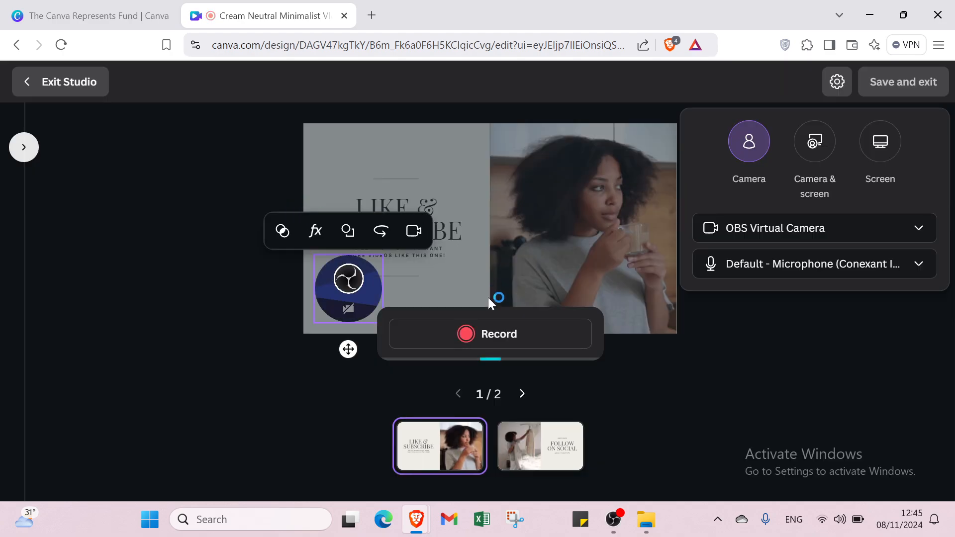
{"action": "left_click", "coordinate": [501, 332]}
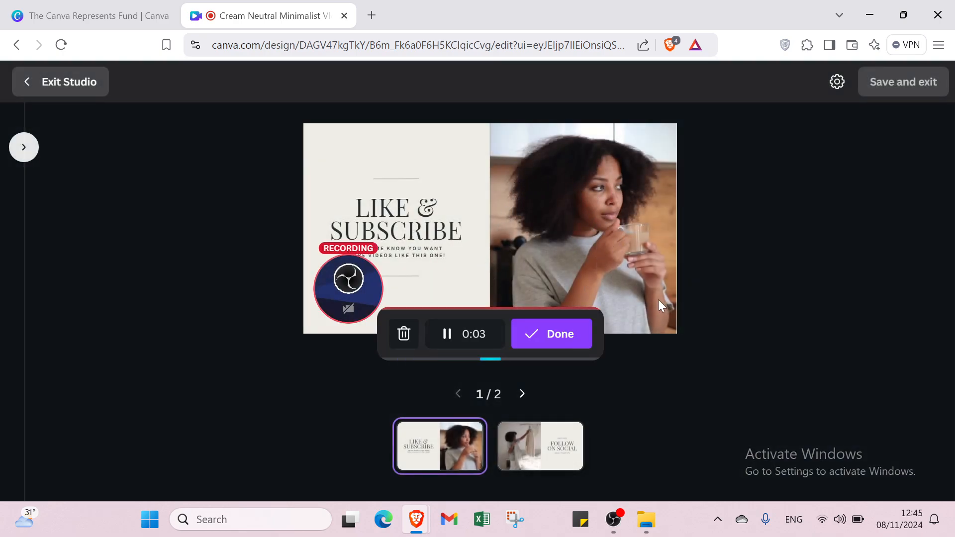
{"action": "left_click", "coordinate": [570, 340]}
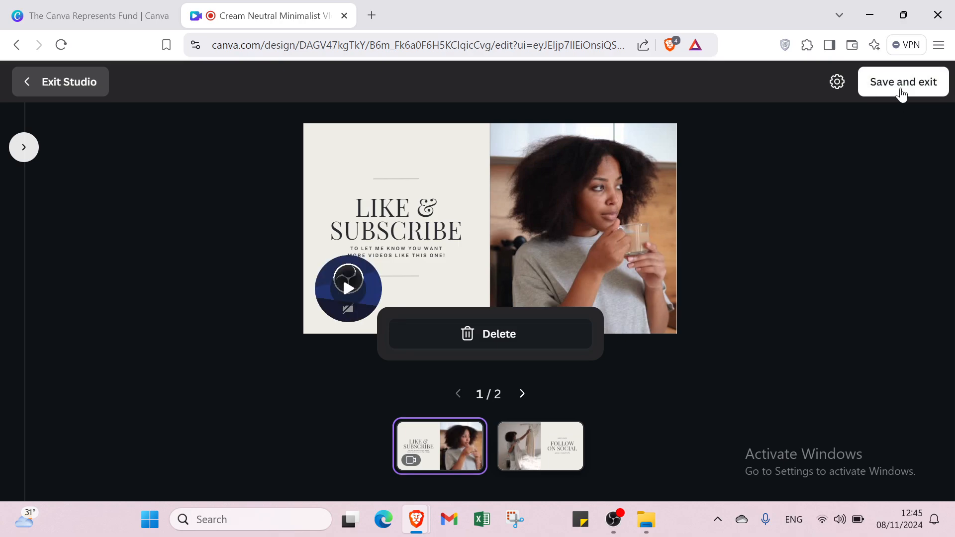
{"action": "left_click", "coordinate": [899, 93]}
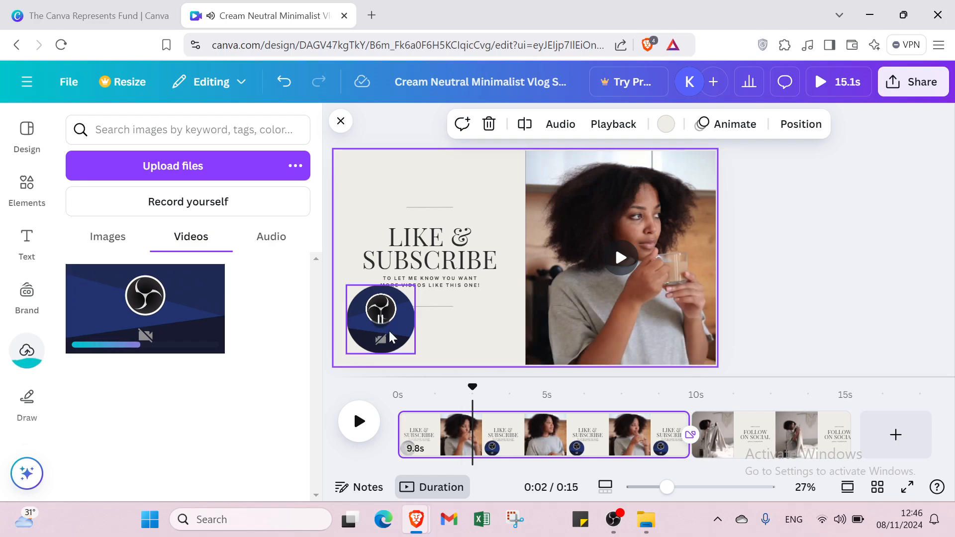
Move the new camera recording from the uploaded videos to the trash.
{"action": "right_click", "coordinate": [379, 327]}
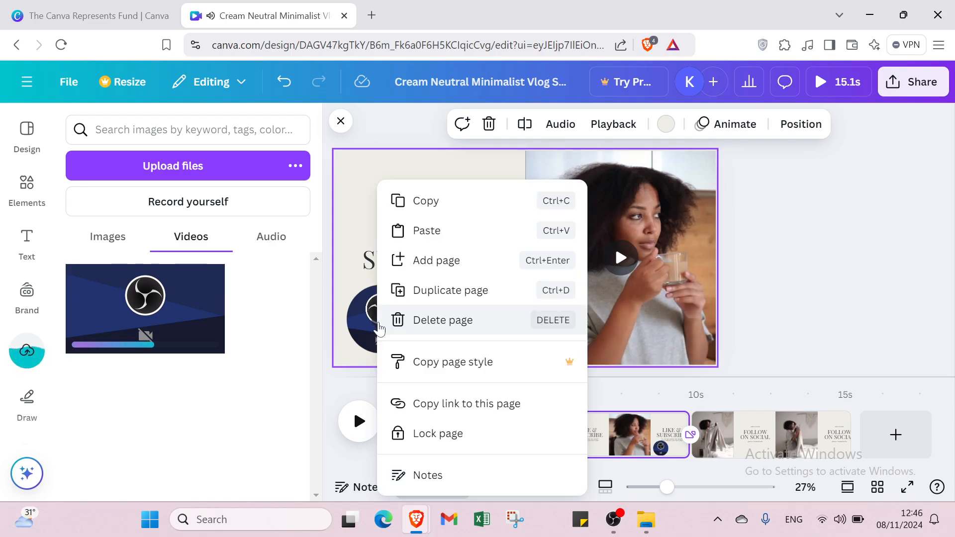
{"action": "left_click", "coordinate": [373, 337]}
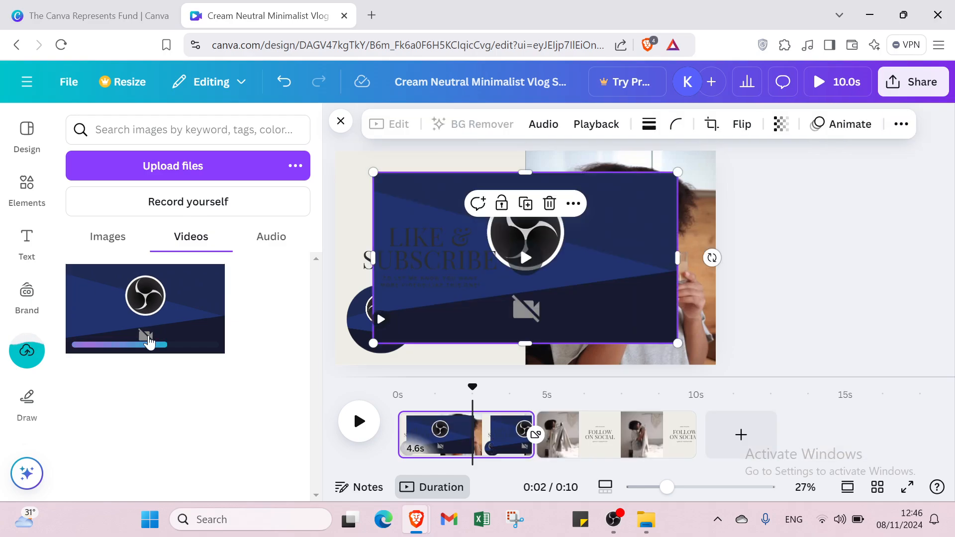
{"action": "right_click", "coordinate": [149, 342]}
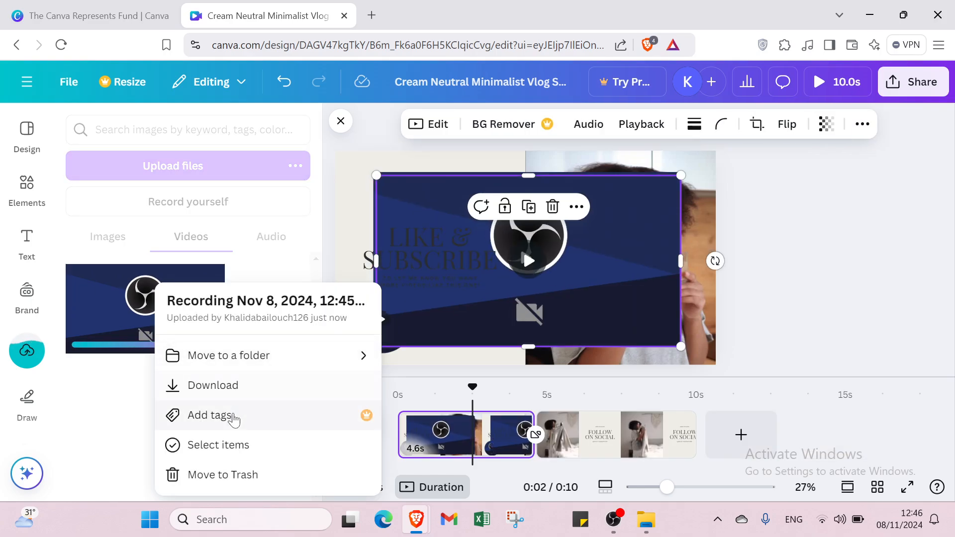
{"action": "left_click", "coordinate": [251, 473]}
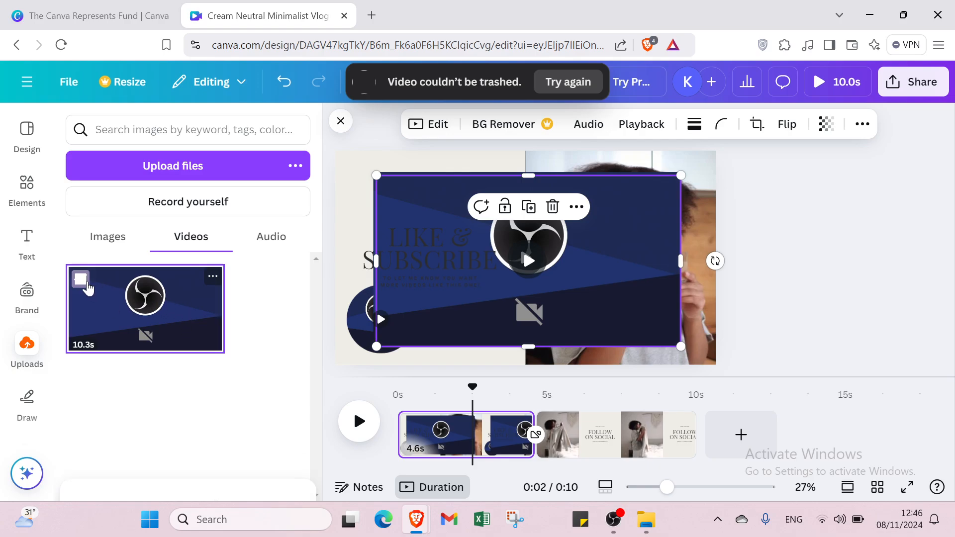
{"action": "left_click", "coordinate": [81, 279]}
{"action": "left_click", "coordinate": [216, 460]}
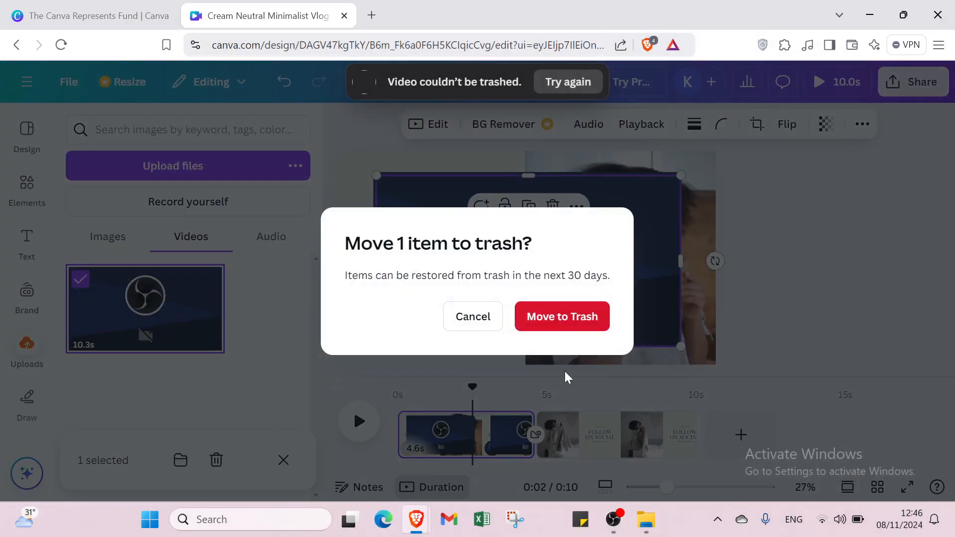
{"action": "left_click", "coordinate": [573, 323]}
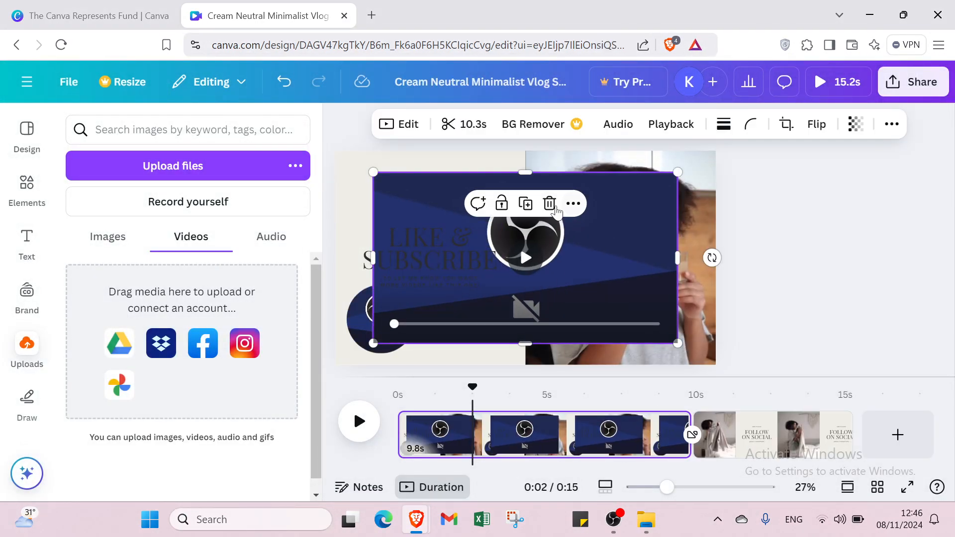
Delete the large recording and the circular recording together with its frame from the first page.
{"action": "left_click", "coordinate": [551, 205]}
{"action": "left_click", "coordinate": [390, 344]}
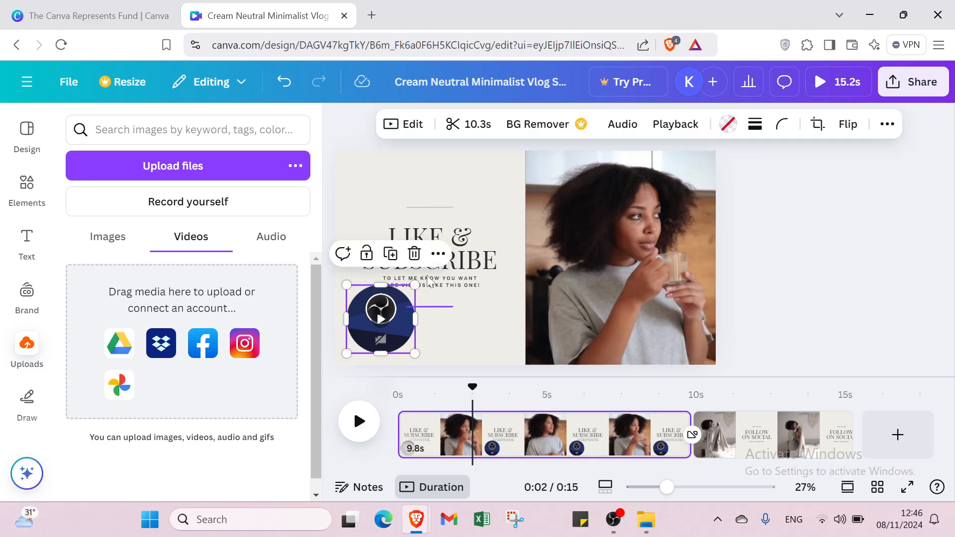
{"action": "left_click", "coordinate": [414, 254]}
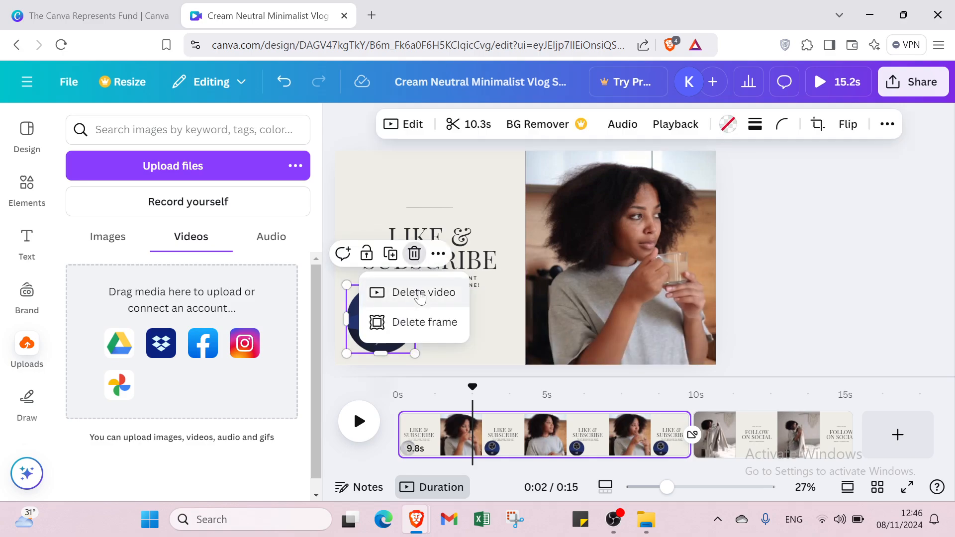
{"action": "left_click", "coordinate": [421, 295]}
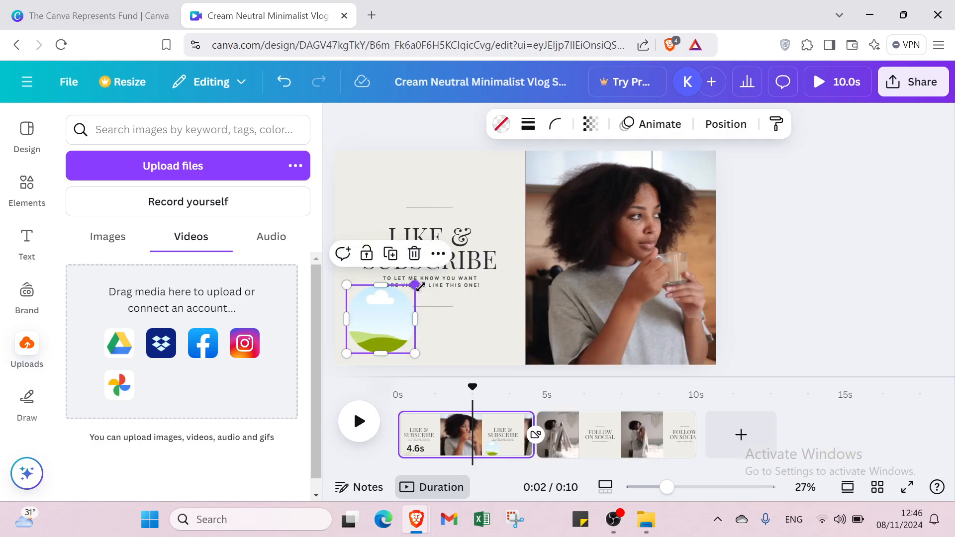
{"action": "left_click", "coordinate": [414, 253]}
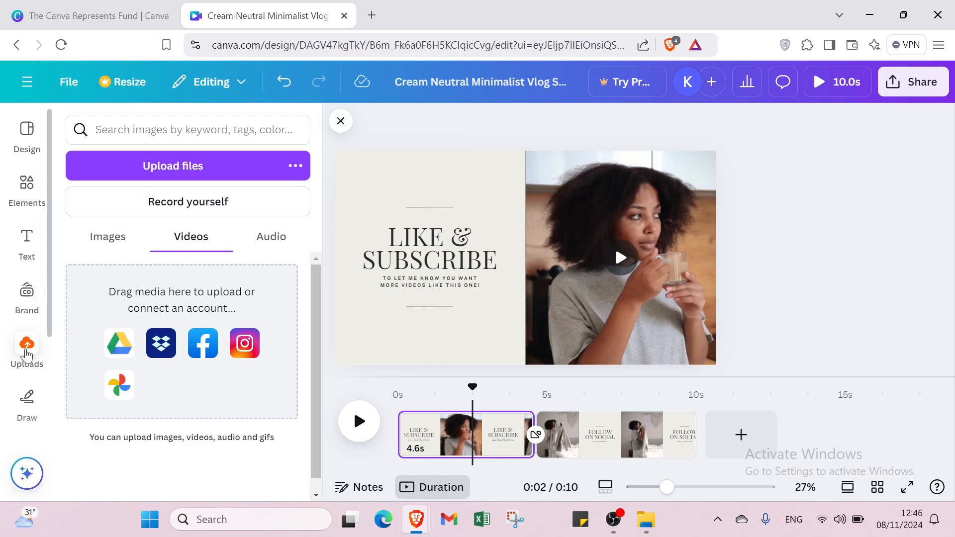
Add the recently used red YouTube logo to the first page, shrunk and placed in the page's upper-left corner.
{"action": "left_click", "coordinate": [27, 189]}
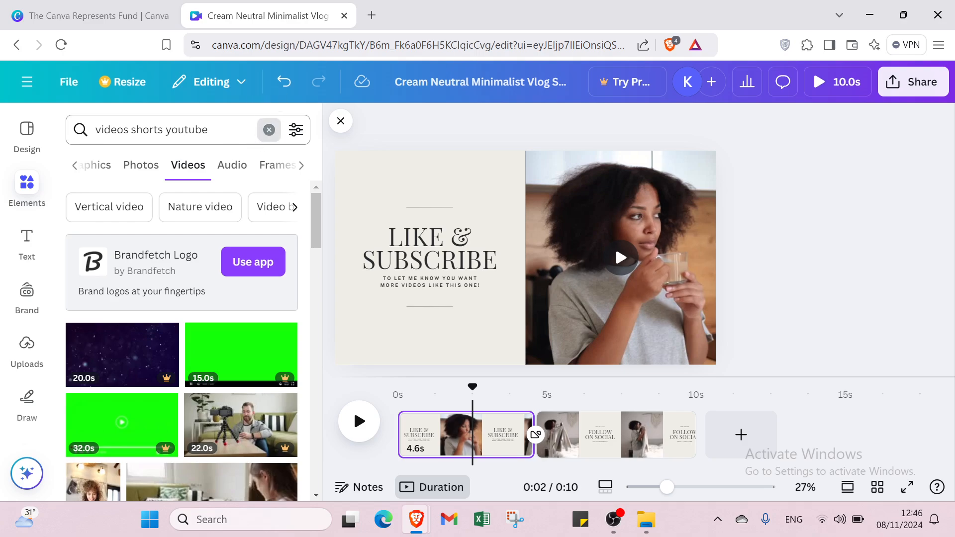
{"action": "left_click", "coordinate": [269, 129]}
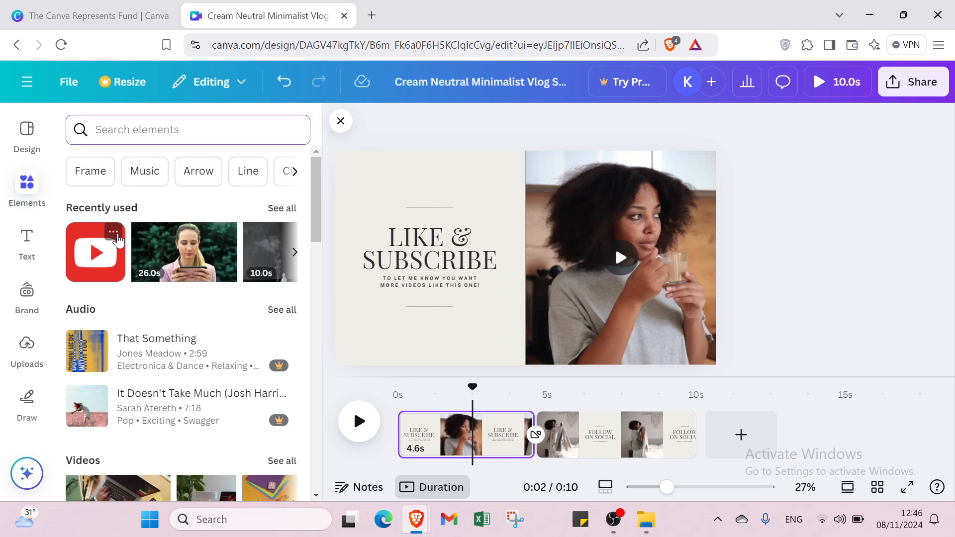
{"action": "left_click", "coordinate": [111, 259]}
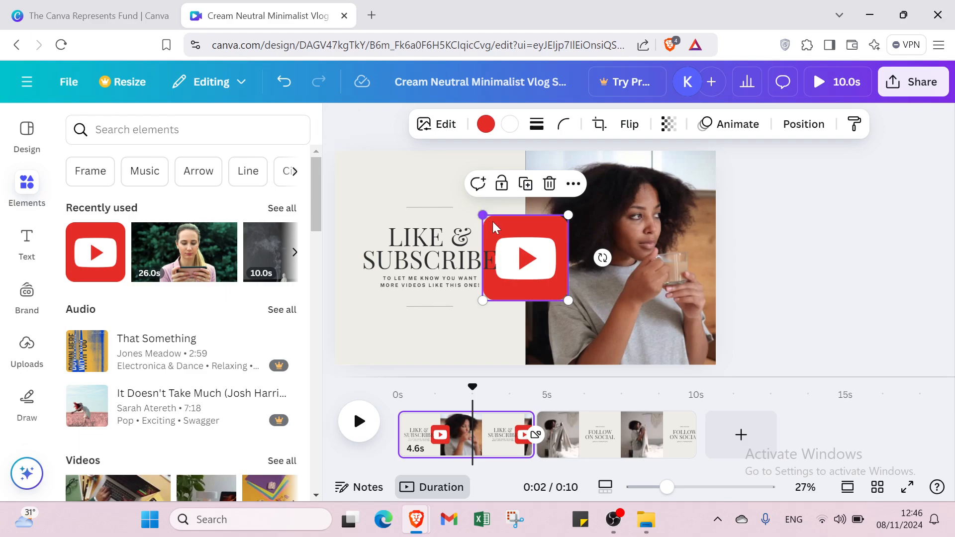
{"action": "left_click_drag", "start_coordinate": [494, 228], "coordinate": [347, 170]}
{"action": "left_click", "coordinate": [390, 189]}
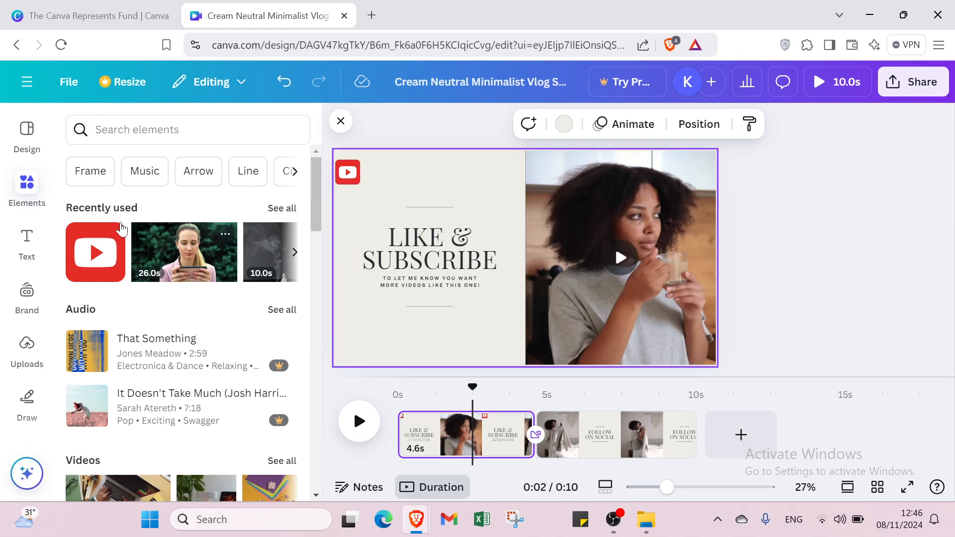
Add a body text box to the first page and place it beside the YouTube logo, above the heading.
{"action": "left_click", "coordinate": [26, 249]}
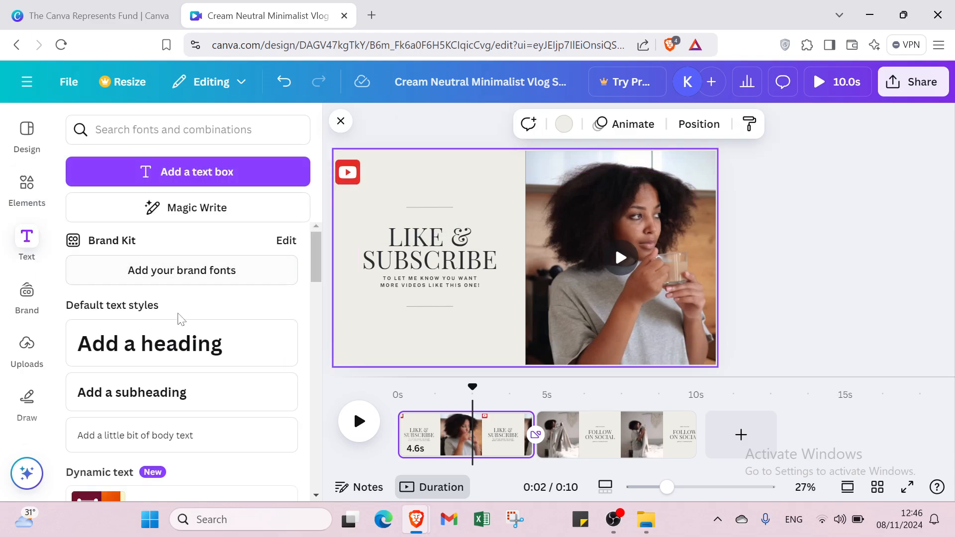
{"action": "left_click", "coordinate": [155, 438]}
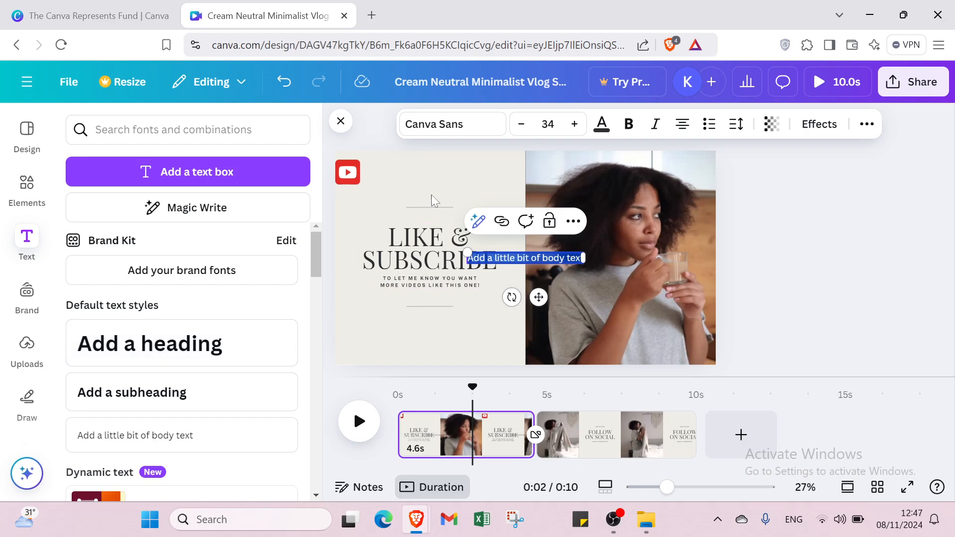
{"action": "left_click", "coordinate": [529, 226]}
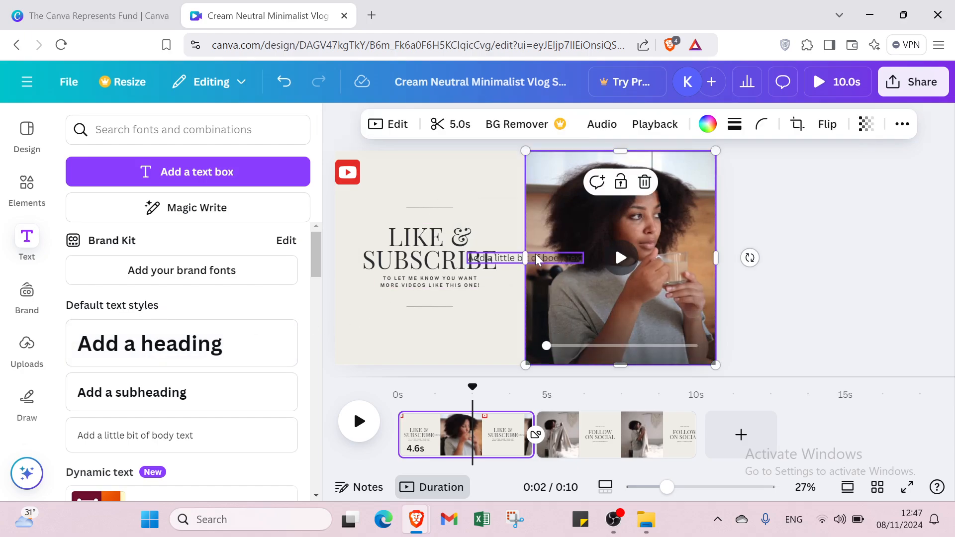
{"action": "left_click_drag", "start_coordinate": [529, 226], "coordinate": [411, 172]}
{"action": "left_click", "coordinate": [508, 262]}
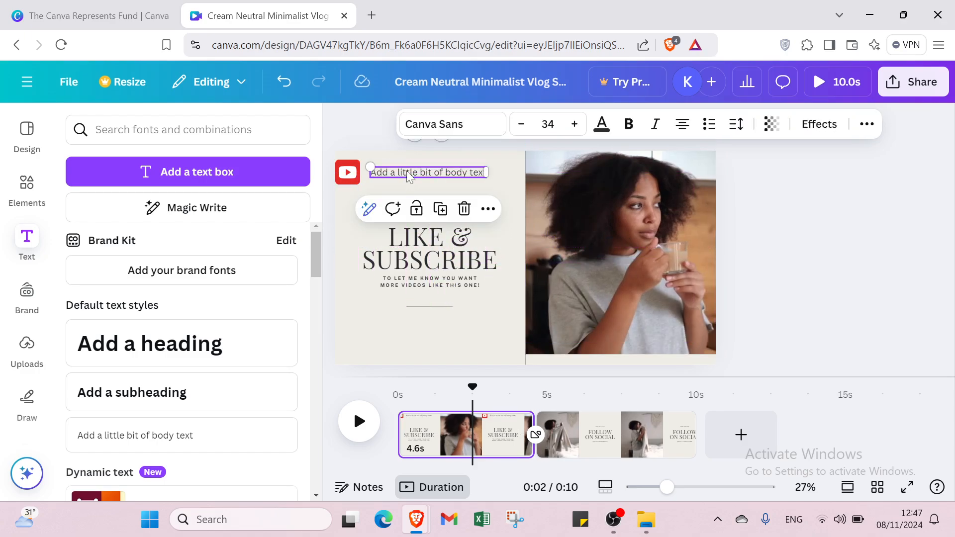
Set the new body text to font size 32 and make it bold.
{"action": "left_click", "coordinate": [412, 172]}
{"action": "left_click", "coordinate": [548, 123]}
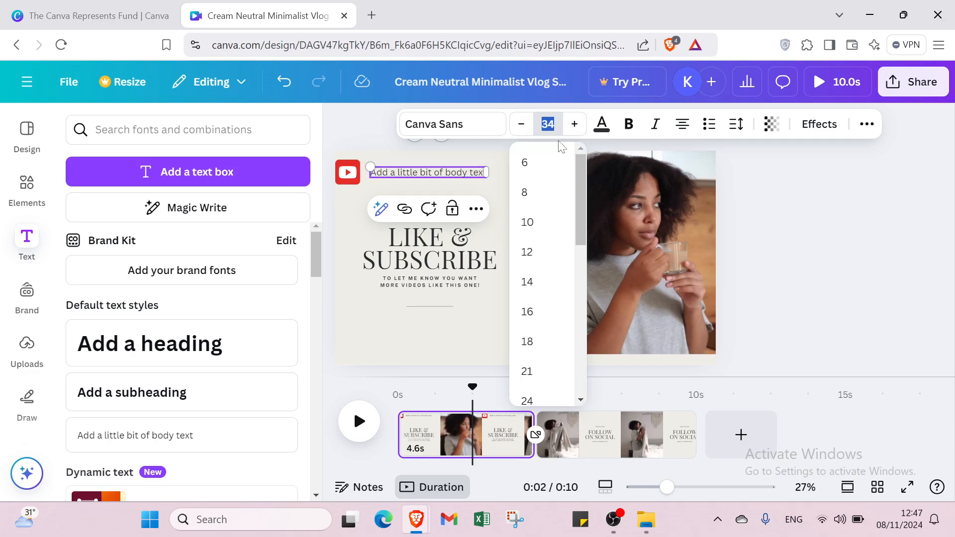
{"action": "scroll", "coordinate": [536, 334], "scroll_direction": "down", "scroll_amount": 5}
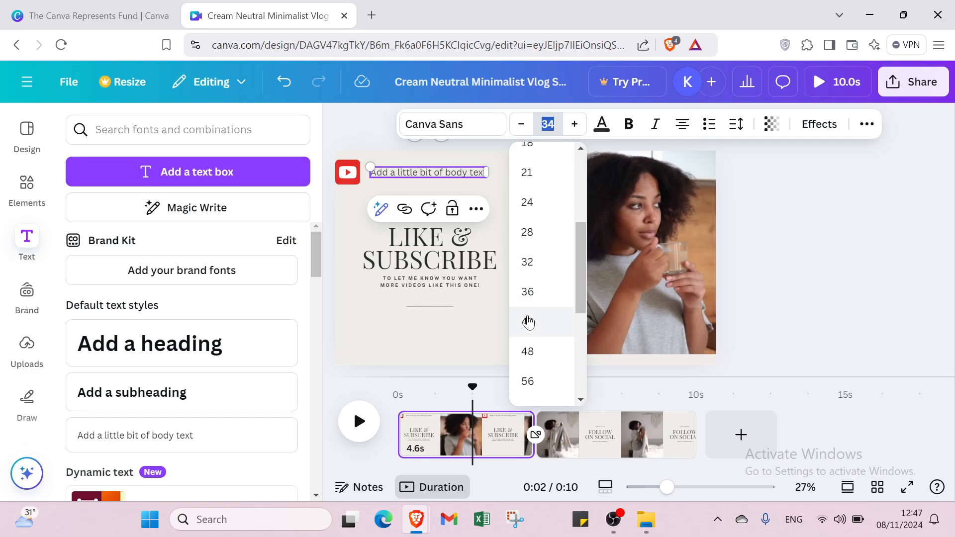
{"action": "left_click", "coordinate": [524, 266]}
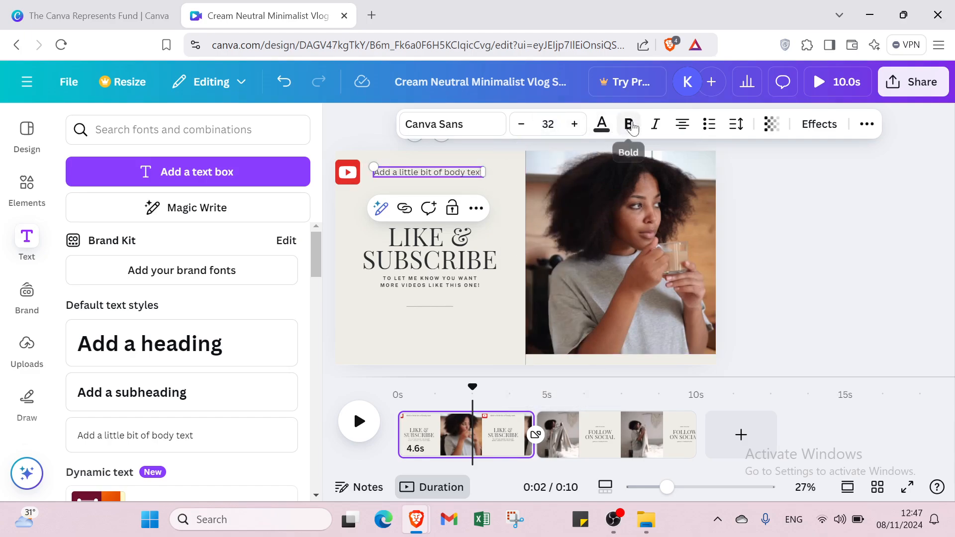
{"action": "left_click", "coordinate": [629, 125]}
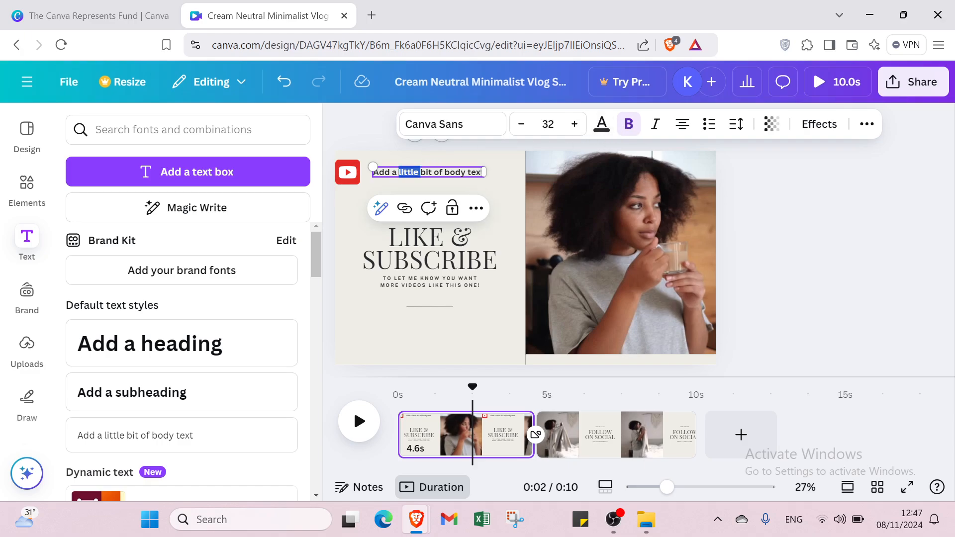
Replace the placeholder text beside the YouTube logo with "MR BEASt".
{"action": "key", "text": "BackSpace"}
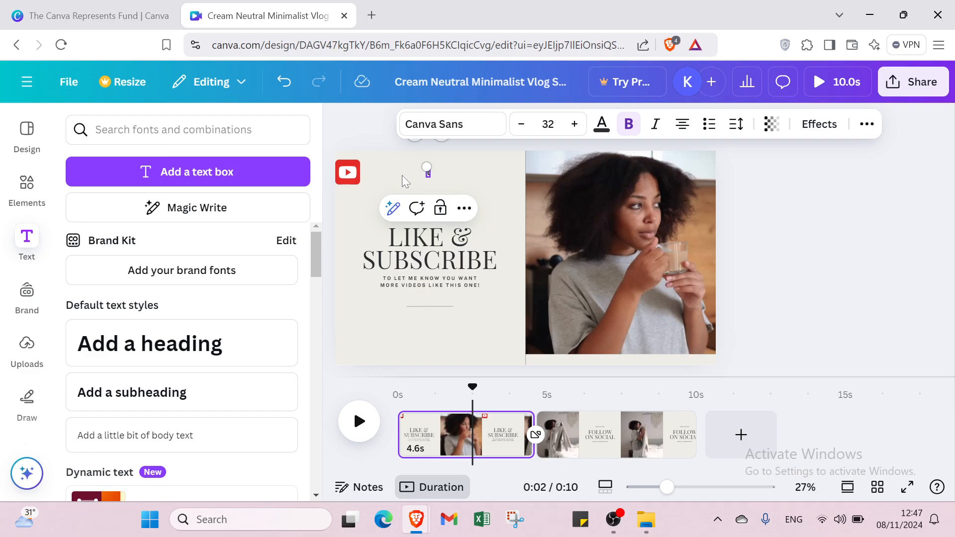
{"action": "type", "text": "R BEAST"}
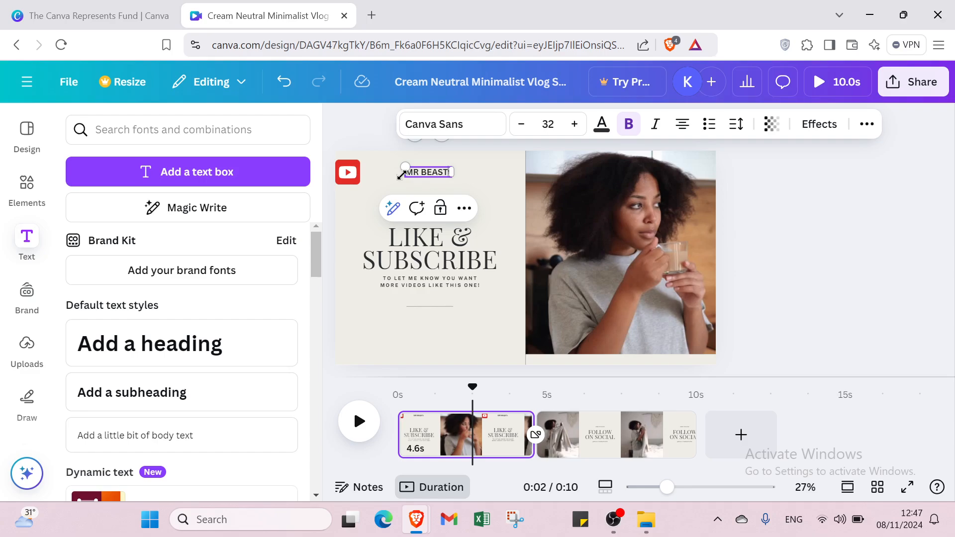
{"action": "left_click", "coordinate": [526, 169]}
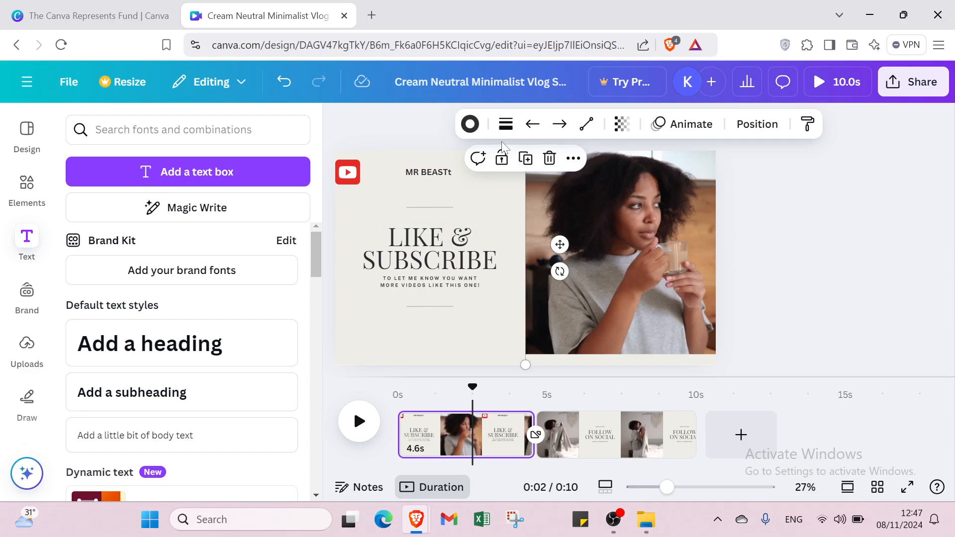
{"action": "left_click", "coordinate": [450, 172]}
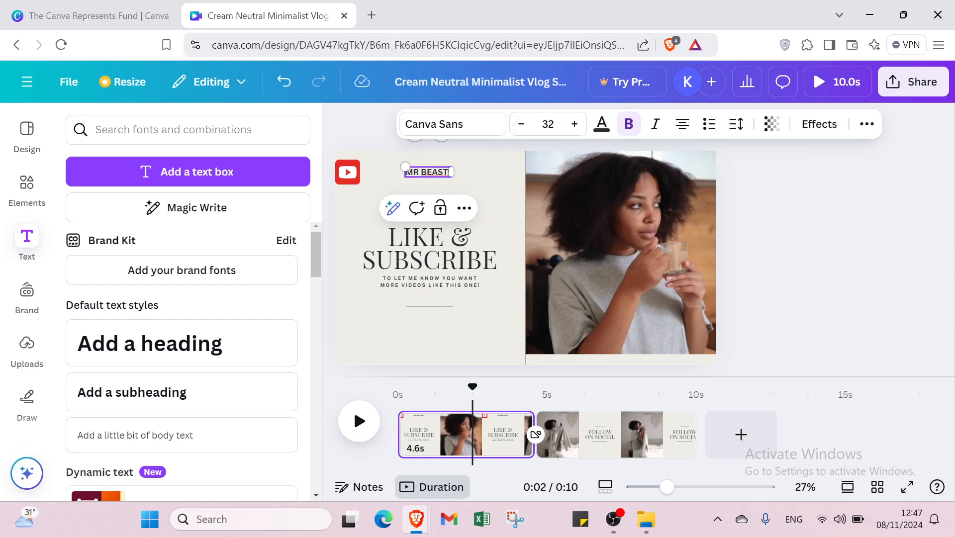
{"action": "left_click", "coordinate": [492, 196]}
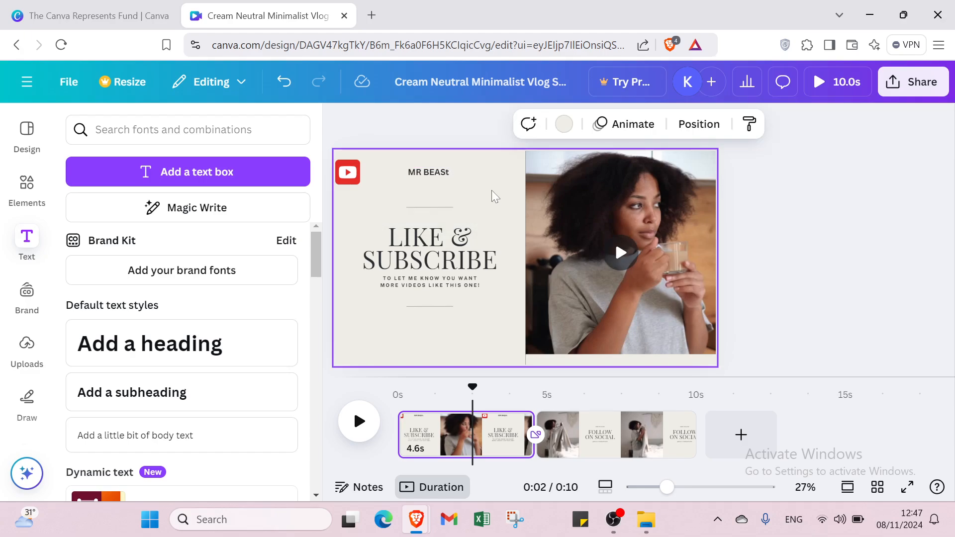
Remove the first page's background colour and reapply the light beige document colour #efeee7 as its background.
{"action": "key", "text": "Delete"}
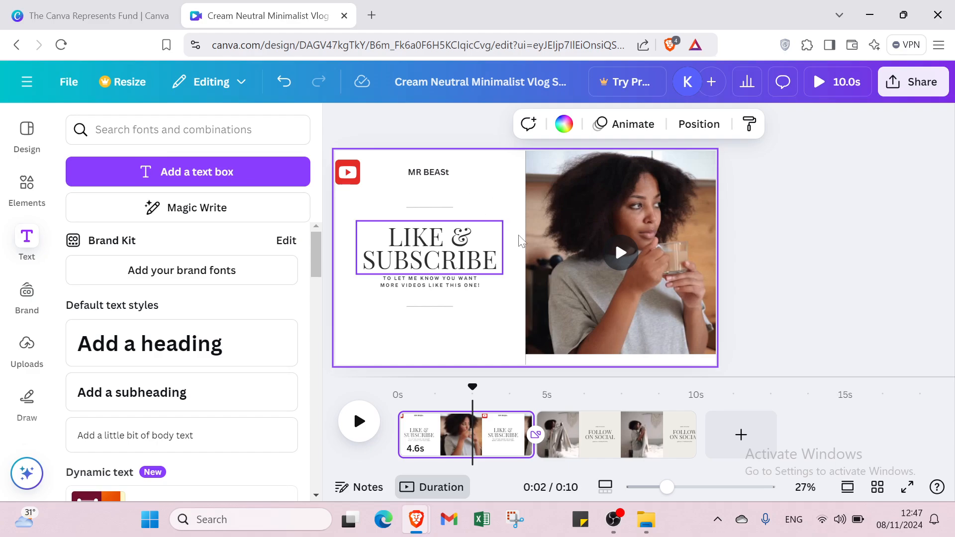
{"action": "left_click", "coordinate": [575, 292]}
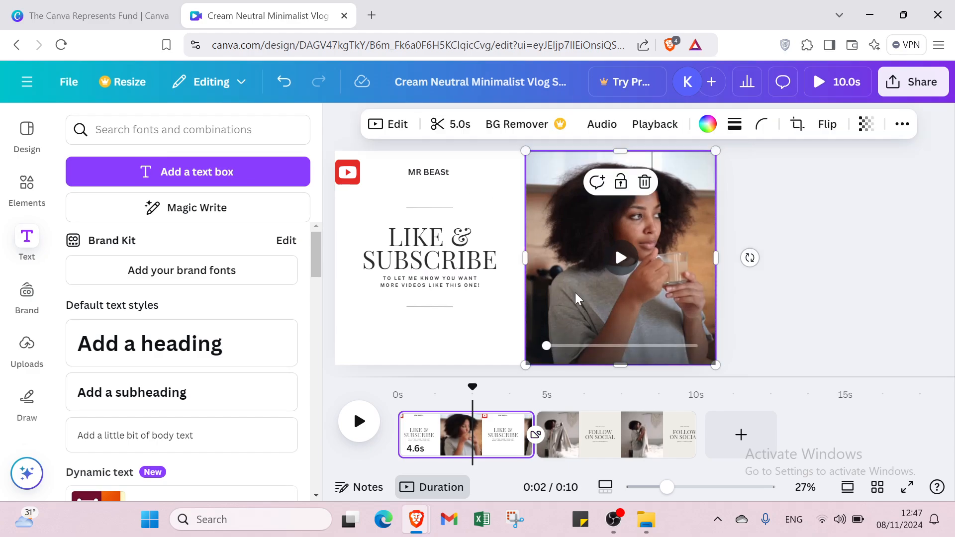
{"action": "left_click", "coordinate": [506, 228]}
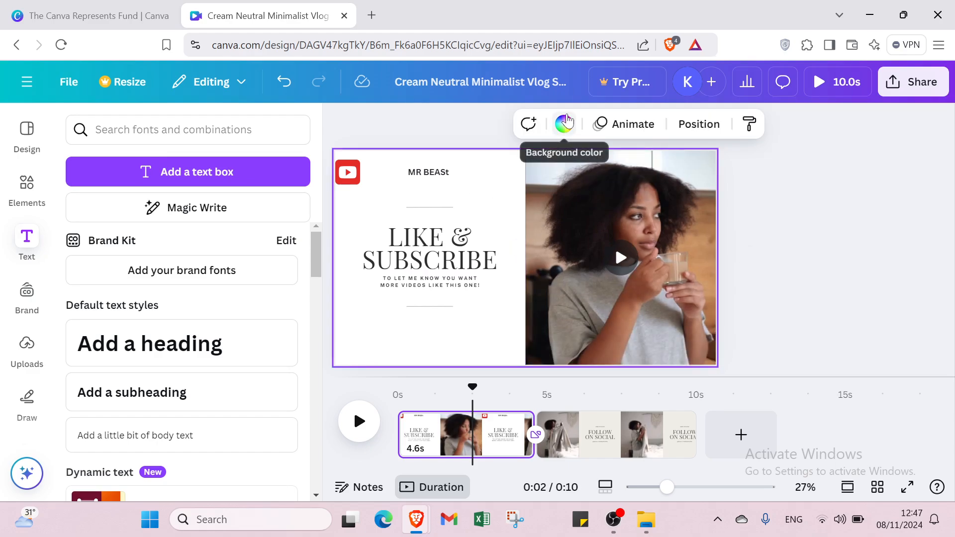
{"action": "left_click", "coordinate": [564, 124]}
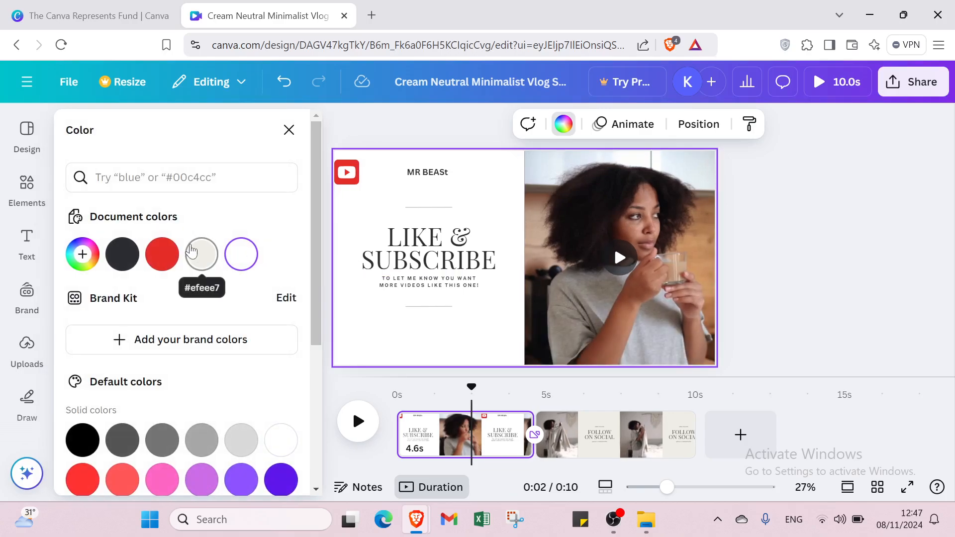
{"action": "left_click", "coordinate": [201, 254]}
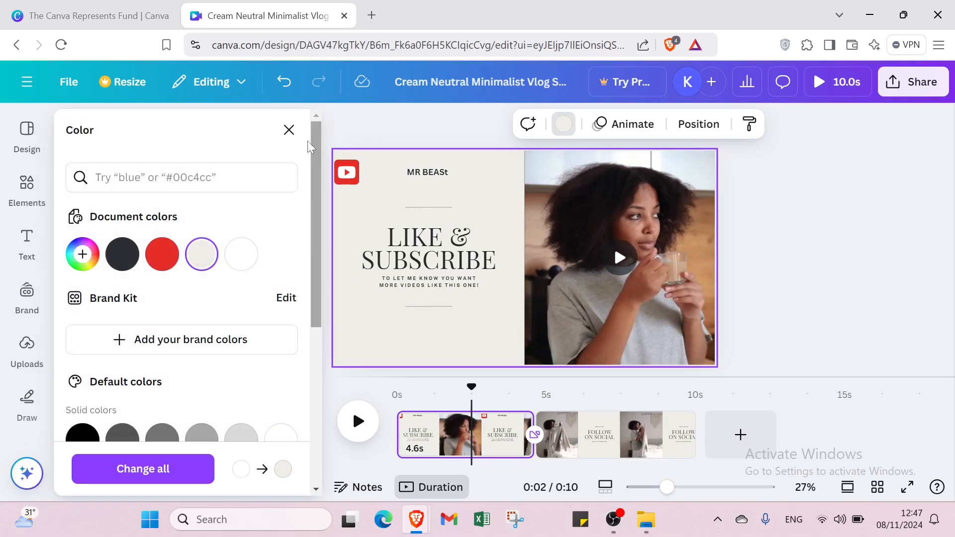
{"action": "left_click", "coordinate": [288, 129]}
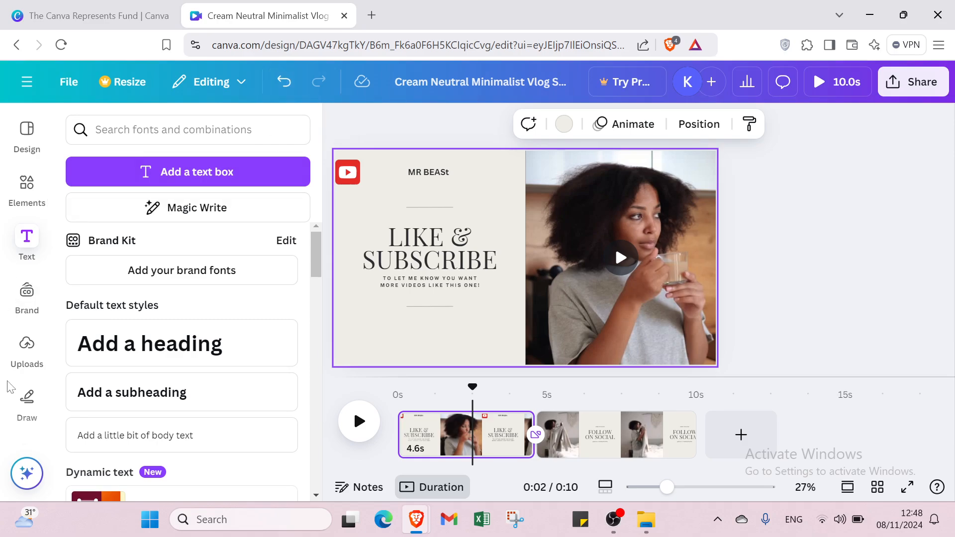
Open the drawing tools, set the marker colour to black and choose the eraser.
{"action": "left_click", "coordinate": [33, 401]}
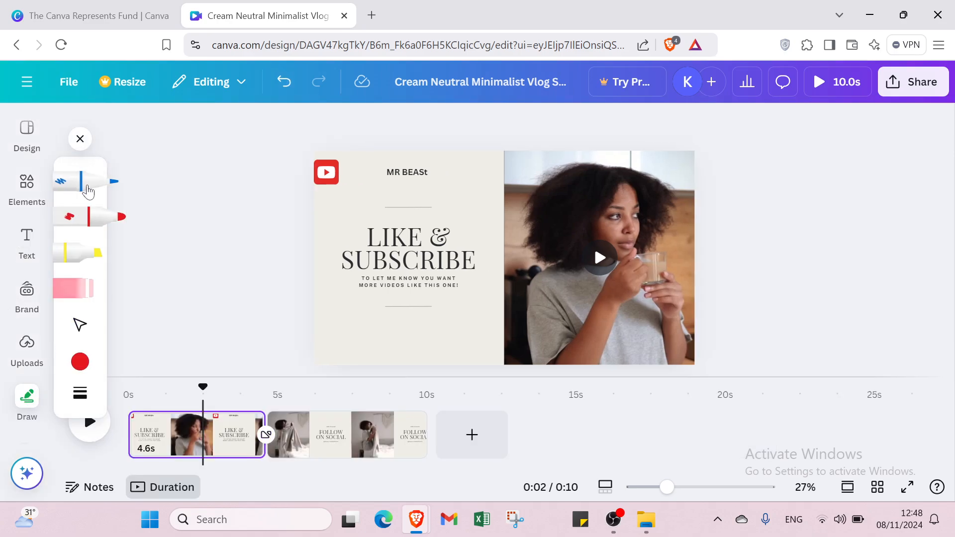
{"action": "left_click", "coordinate": [88, 366]}
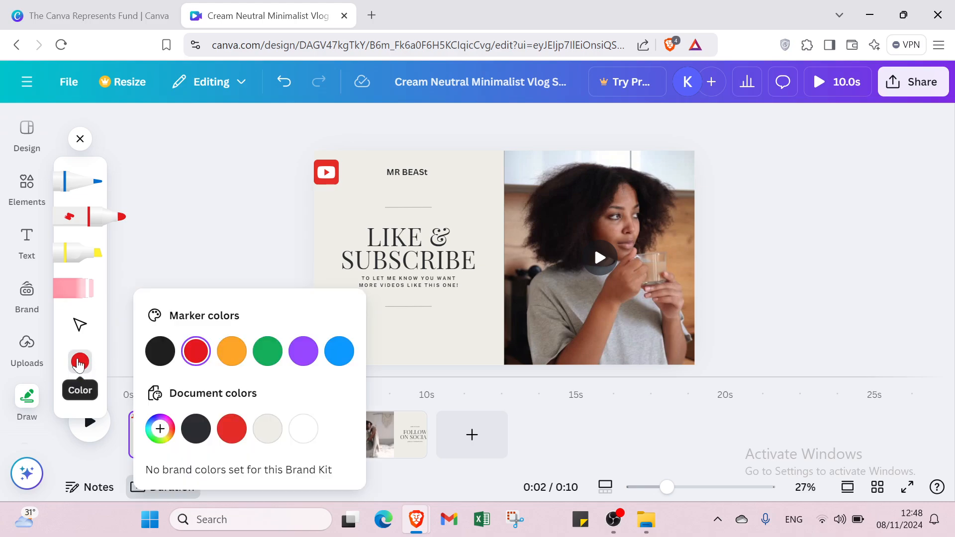
{"action": "left_click", "coordinate": [169, 348]}
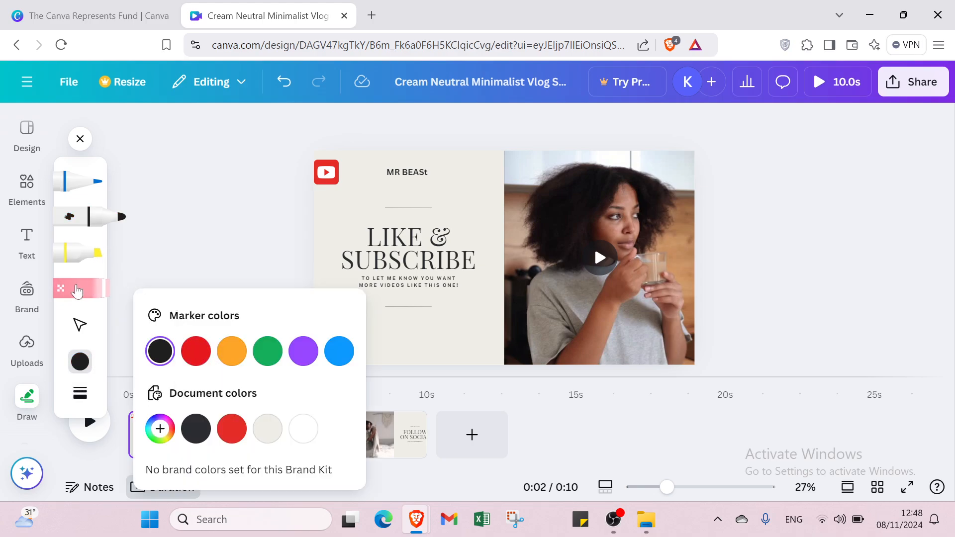
{"action": "left_click", "coordinate": [82, 288]}
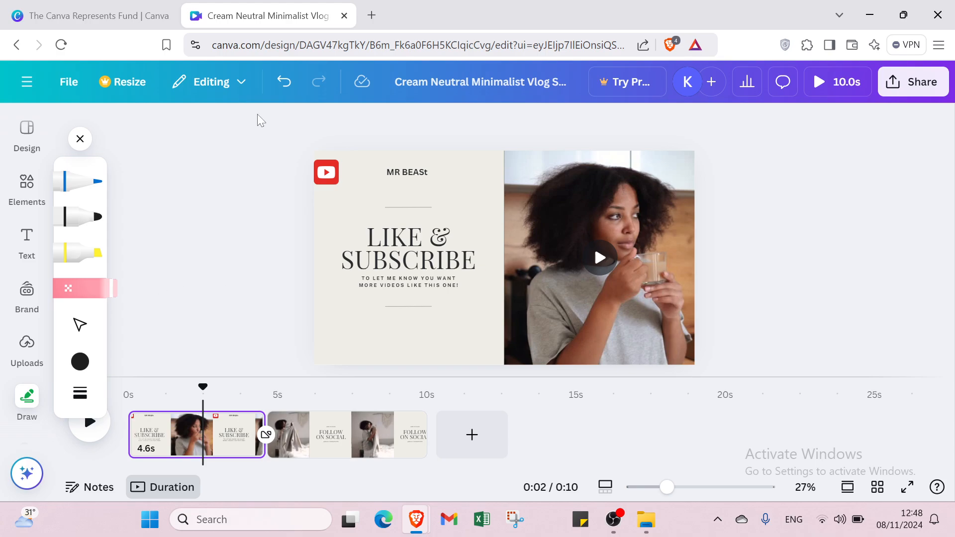
Undo all edits to the design, including the added text, YouTube logo and webcam recording, back to the original template.
{"action": "left_click", "coordinate": [285, 88]}
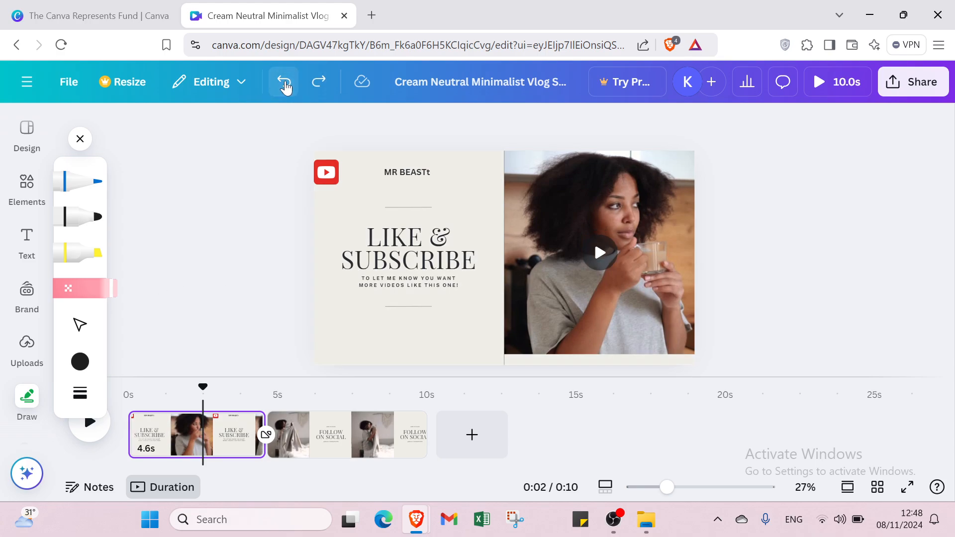
{"action": "left_click", "coordinate": [285, 88]}
{"action": "left_click", "coordinate": [285, 88]}
{"action": "left_click", "coordinate": [285, 88]}
{"action": "left_click", "coordinate": [285, 88]}
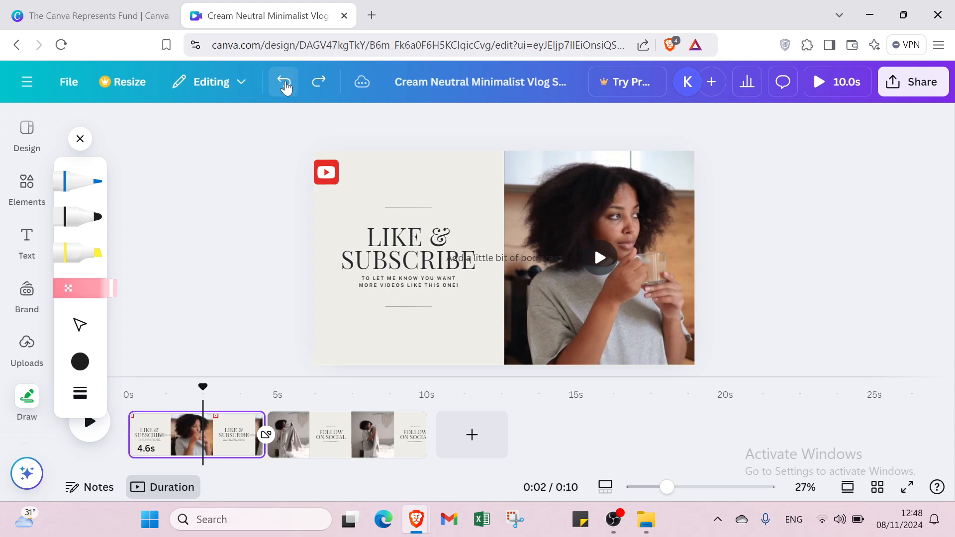
{"action": "left_click", "coordinate": [285, 88]}
{"action": "left_click", "coordinate": [285, 87]}
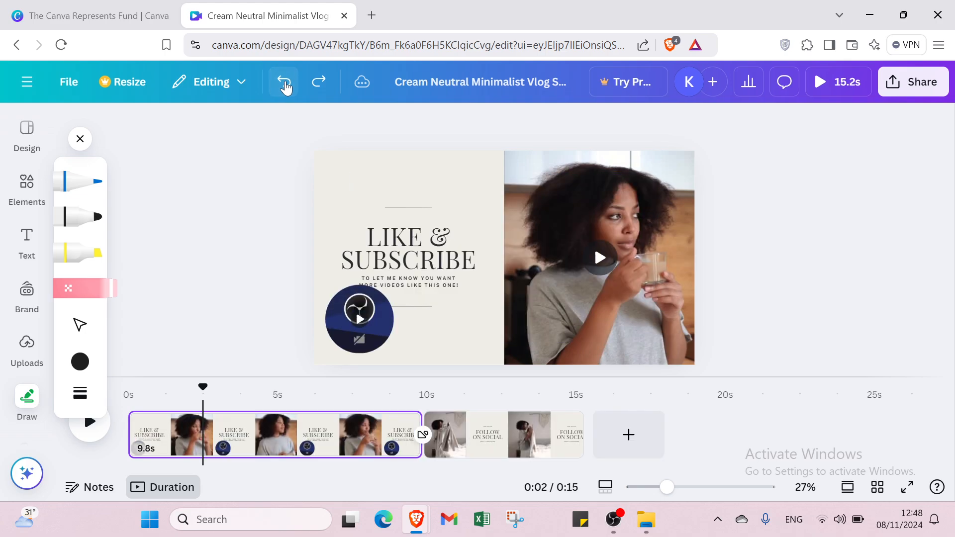
{"action": "left_click", "coordinate": [285, 87]}
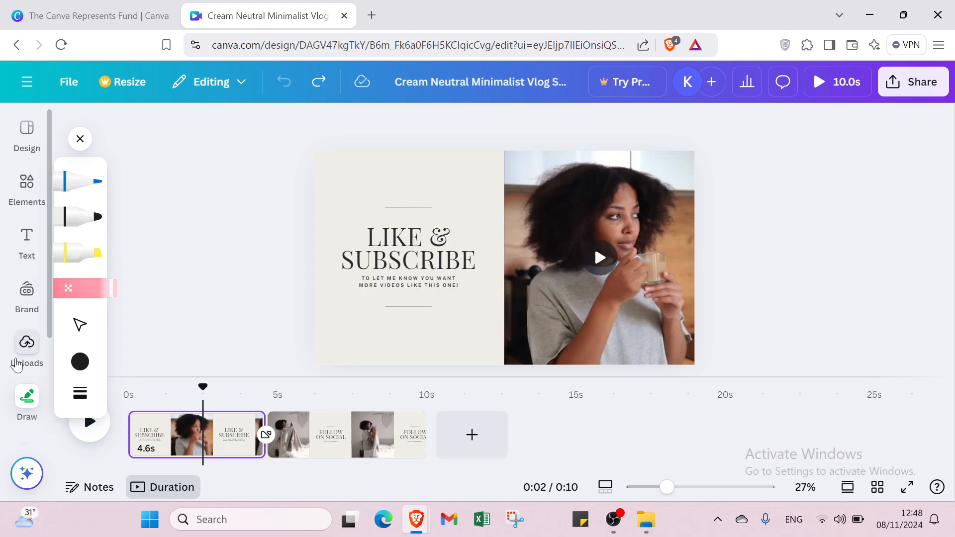
Look through the remaining editor tools such as Projects, Apps and QR code, and close the drawing tools.
{"action": "scroll", "coordinate": [17, 378], "scroll_direction": "down", "scroll_amount": 2}
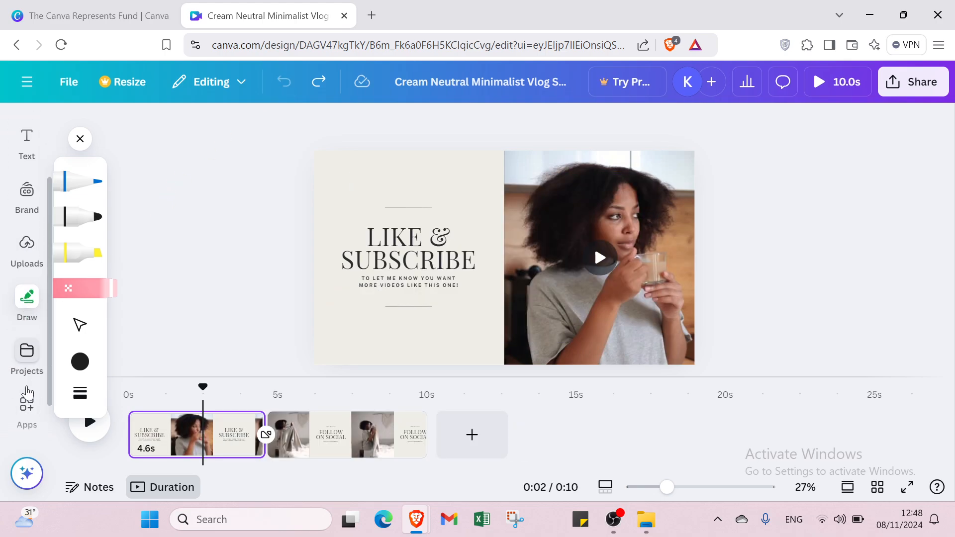
{"action": "scroll", "coordinate": [25, 405], "scroll_direction": "down", "scroll_amount": 1}
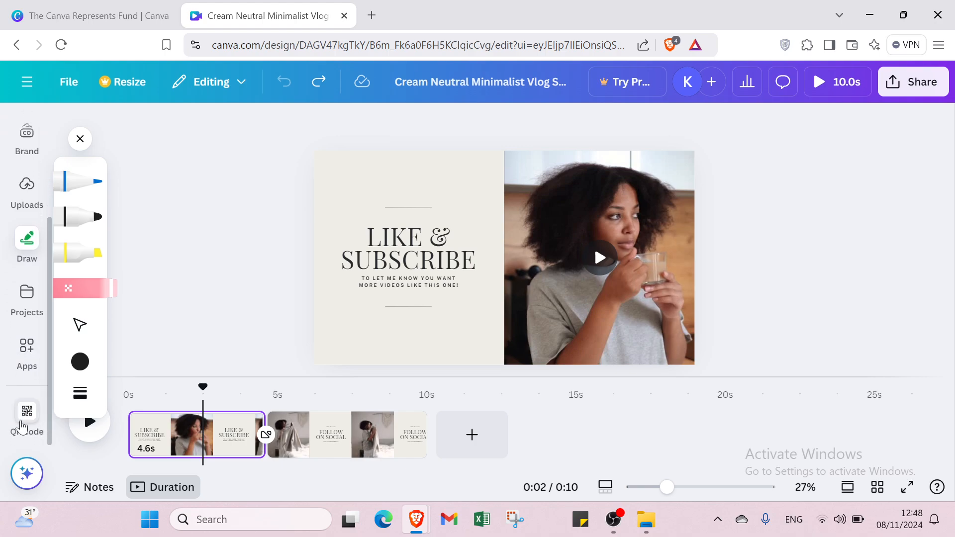
{"action": "scroll", "coordinate": [9, 219], "scroll_direction": "up", "scroll_amount": 3}
{"action": "left_click", "coordinate": [80, 140]}
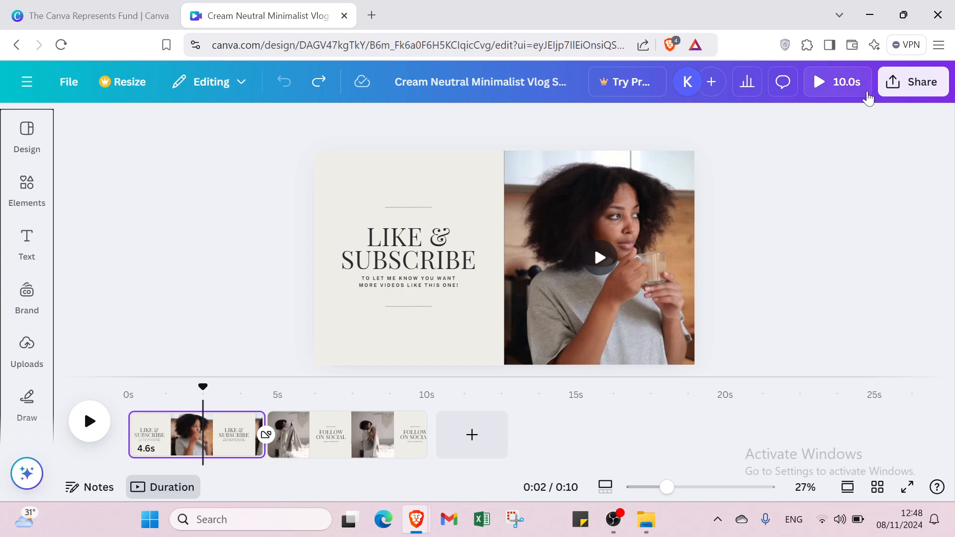
Examine the design's sharing options, including the full list of publishing methods and the public view link, without publishing anything.
{"action": "left_click", "coordinate": [913, 82]}
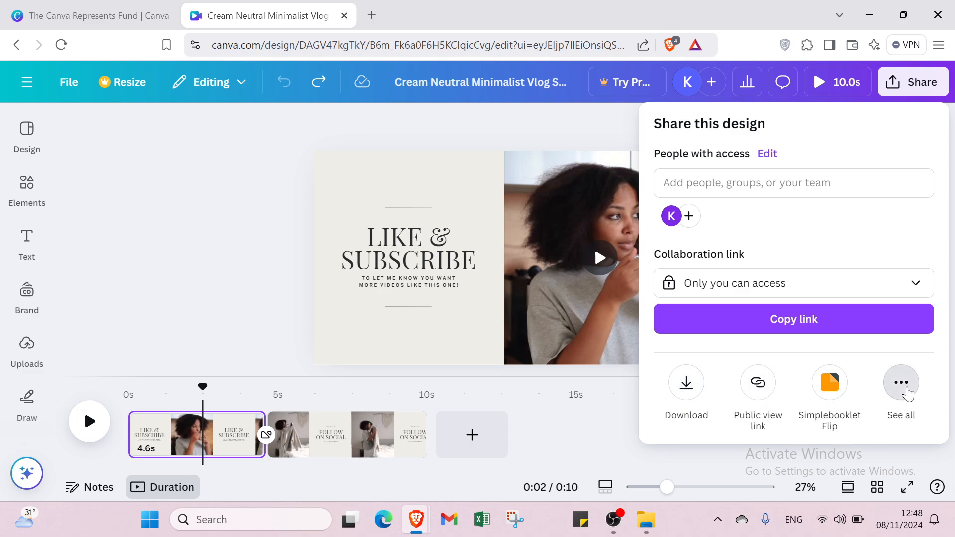
{"action": "left_click", "coordinate": [907, 394]}
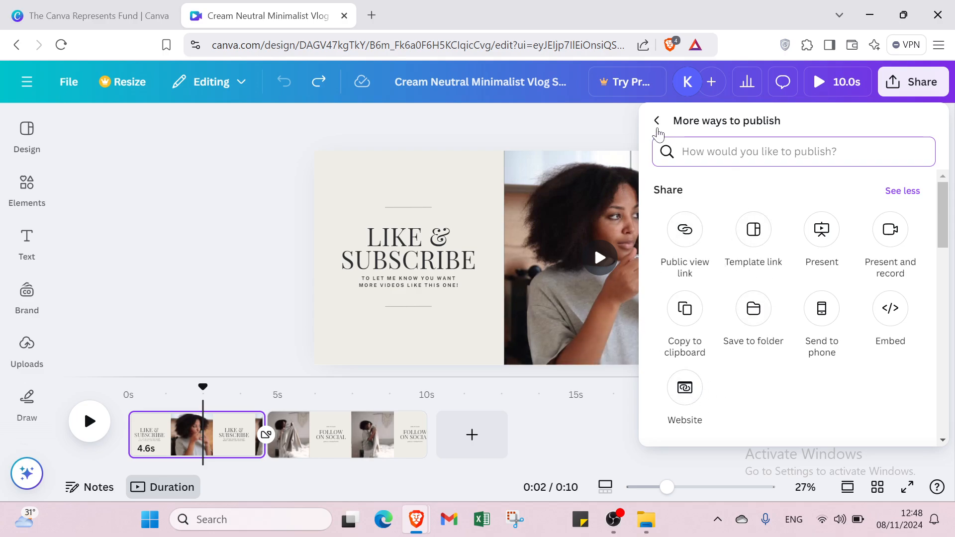
{"action": "left_click", "coordinate": [657, 121]}
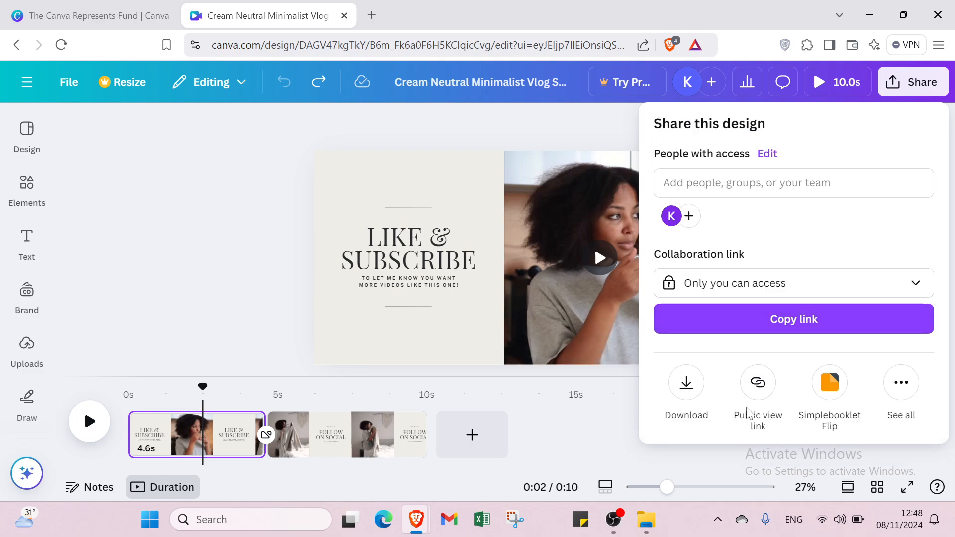
{"action": "left_click", "coordinate": [757, 384]}
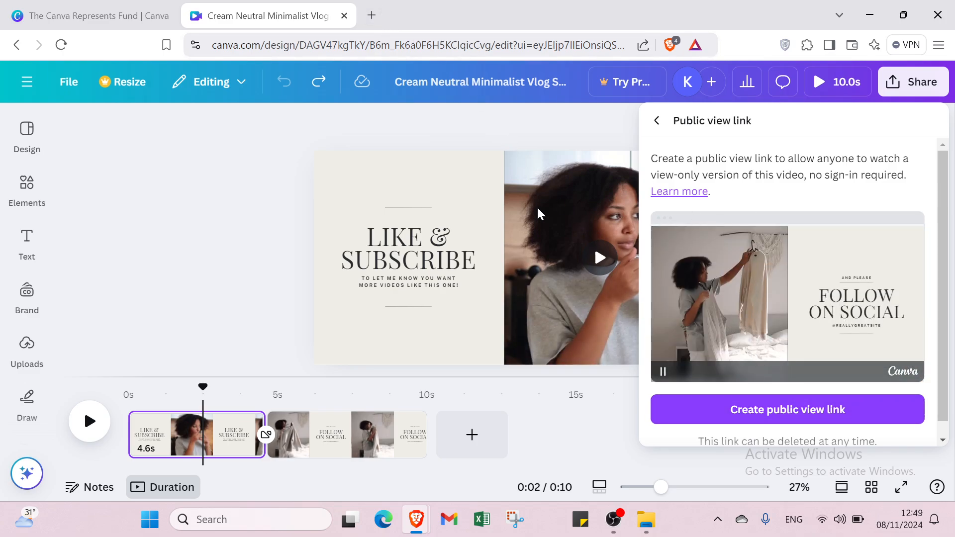
{"action": "left_click", "coordinate": [247, 232]}
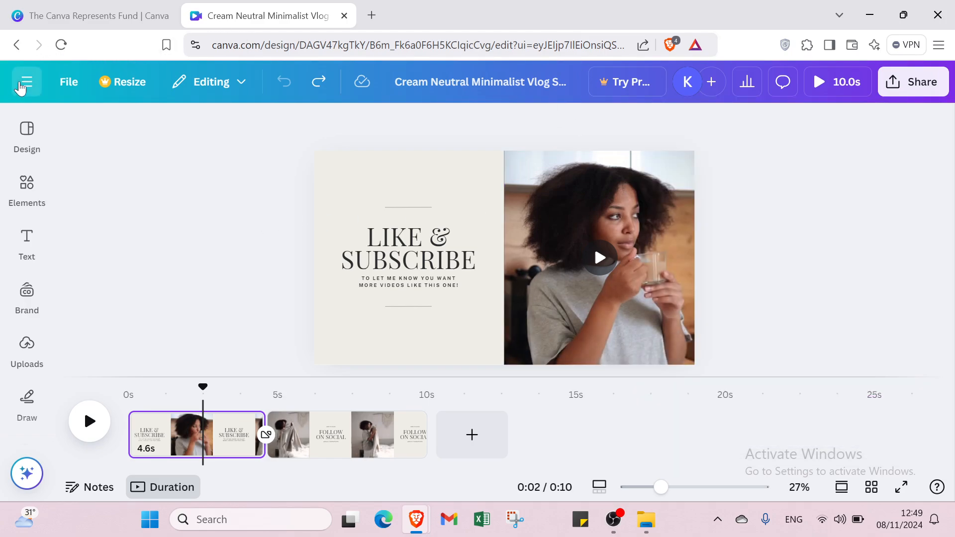
Leave the design editor and return to the Canva home page.
{"action": "left_click", "coordinate": [20, 88]}
{"action": "left_click", "coordinate": [36, 97]}
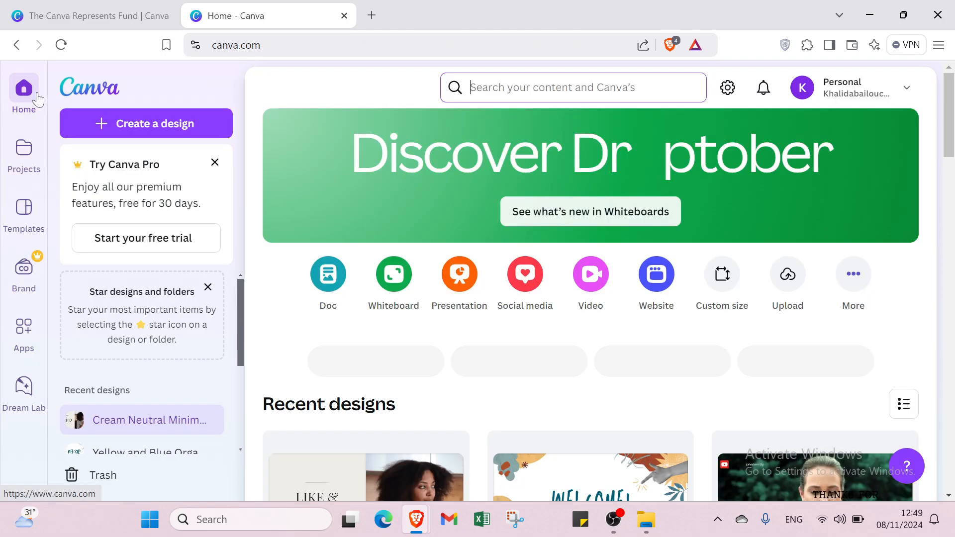